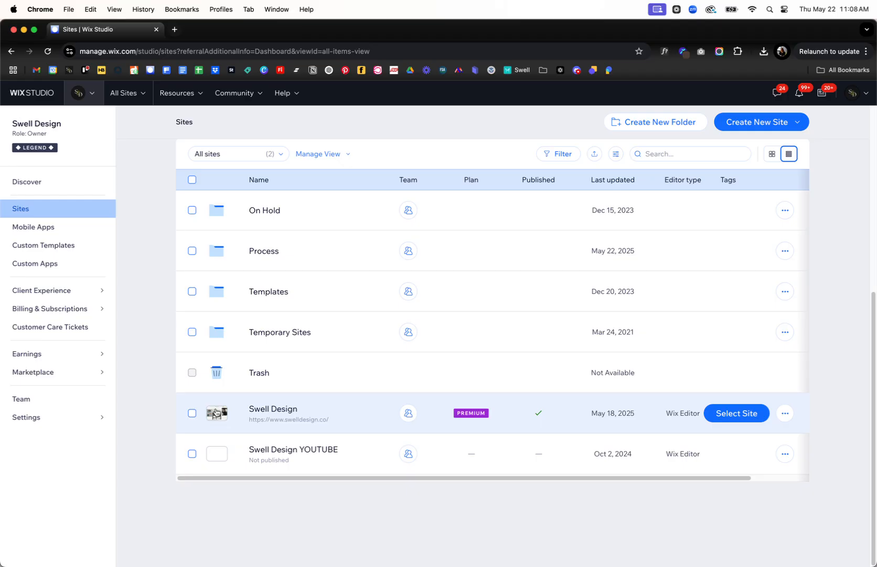
Open the Swell Design site's dashboard and go to its list of published blog posts.
click(261, 413)
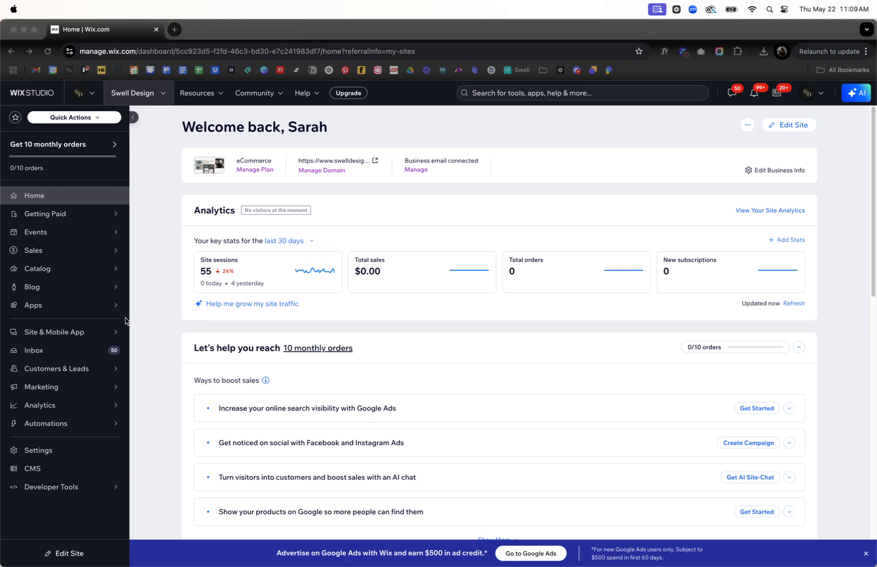
click(29, 290)
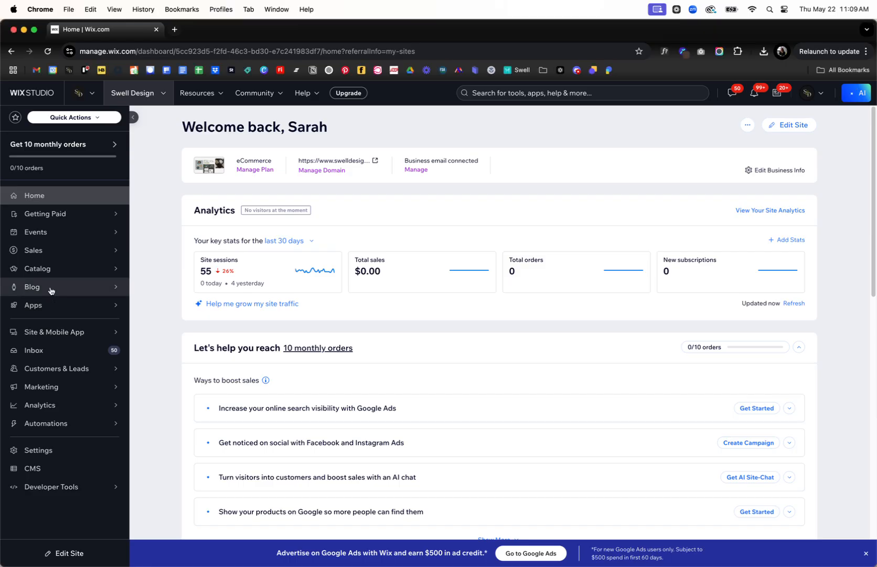
click(52, 289)
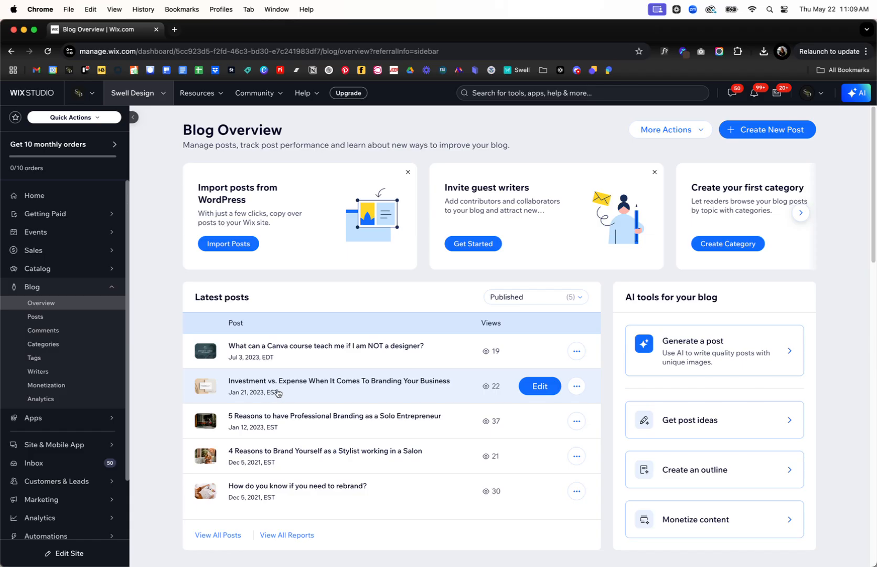
scroll(278, 393, down, 1)
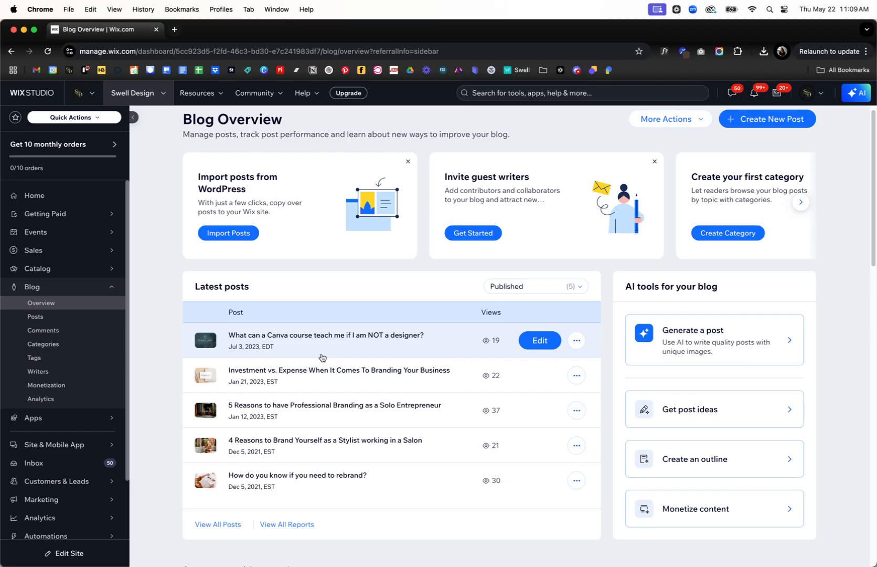
click(34, 318)
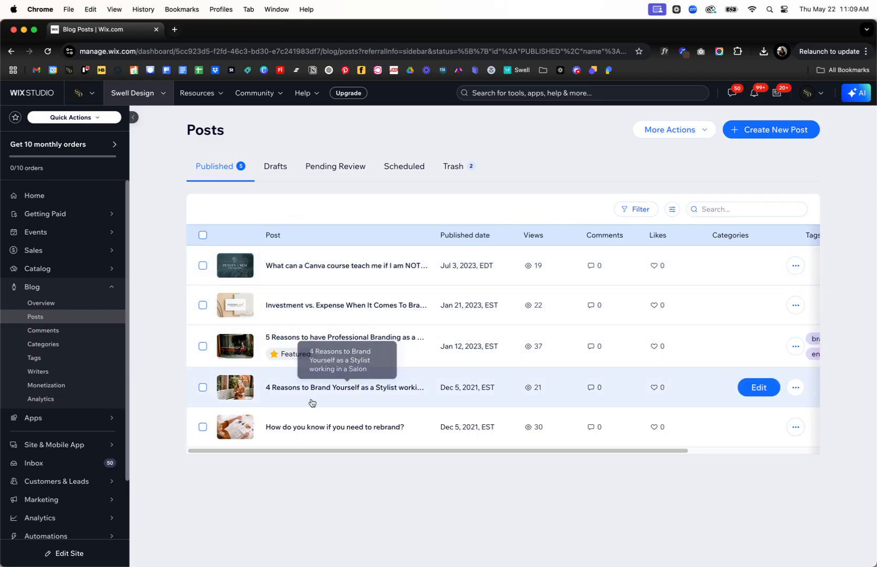
Create a new blog post titled "Building Your Therapeutic Practice:Why Your Brand Matters from the Start".
click(771, 132)
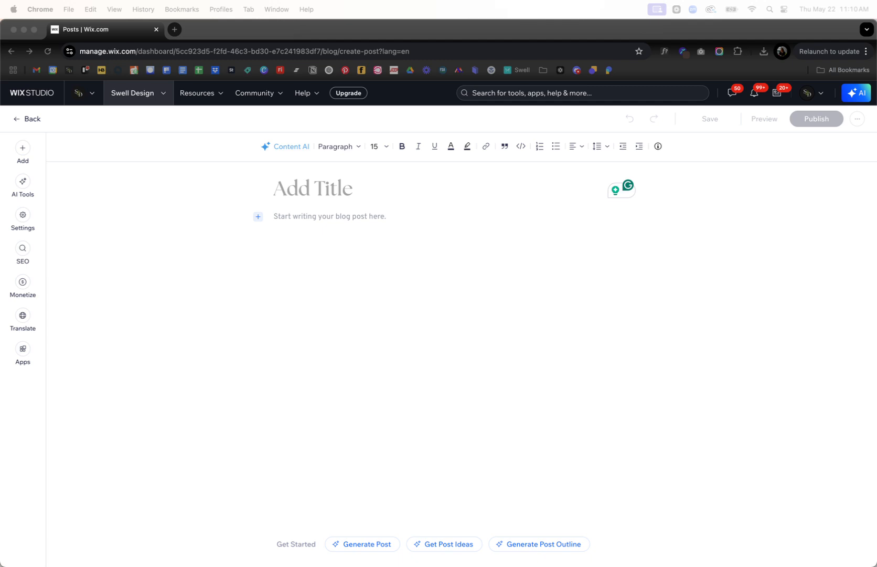
click(324, 194)
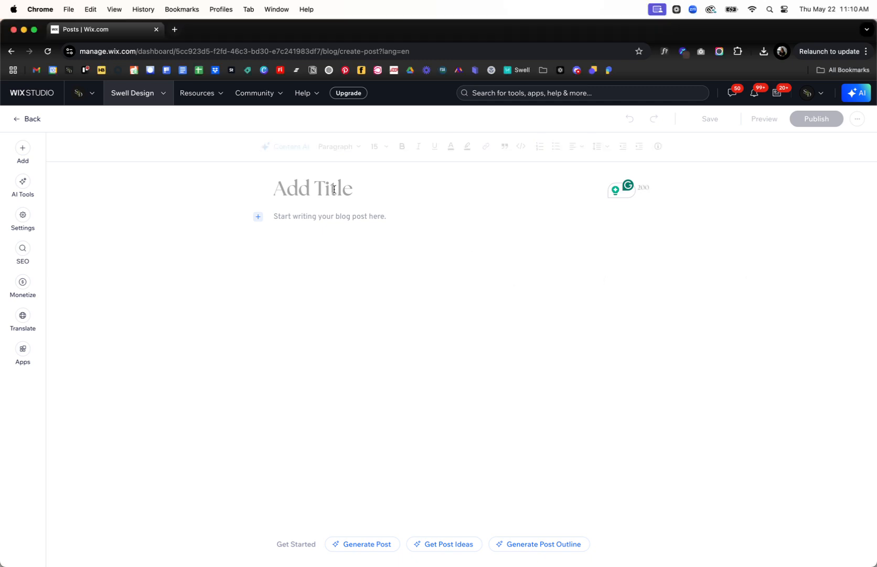
text(Building Your Therapeutic Practice:Why Your Brand Matters from the Start)
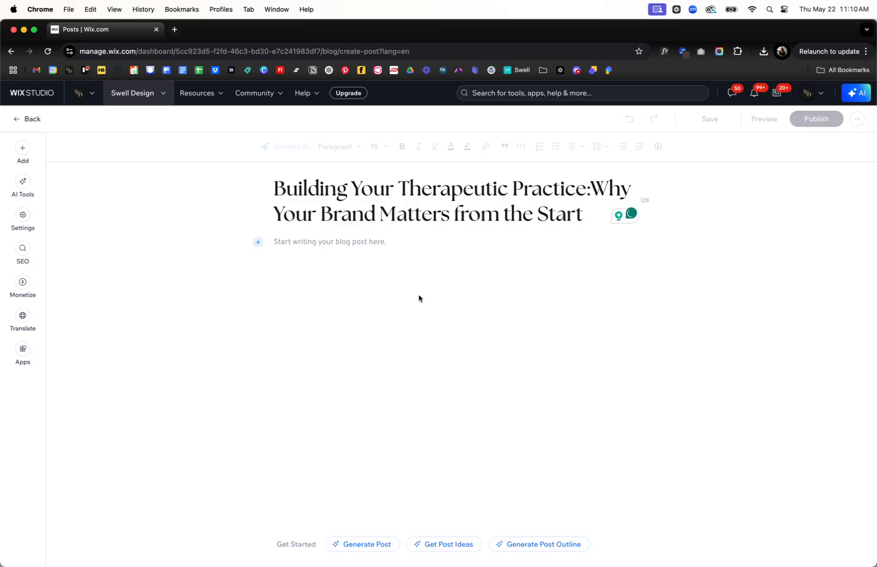
Copy the two introductory paragraphs from the Google Docs draft into the post body, with an empty line between them.
click(366, 251)
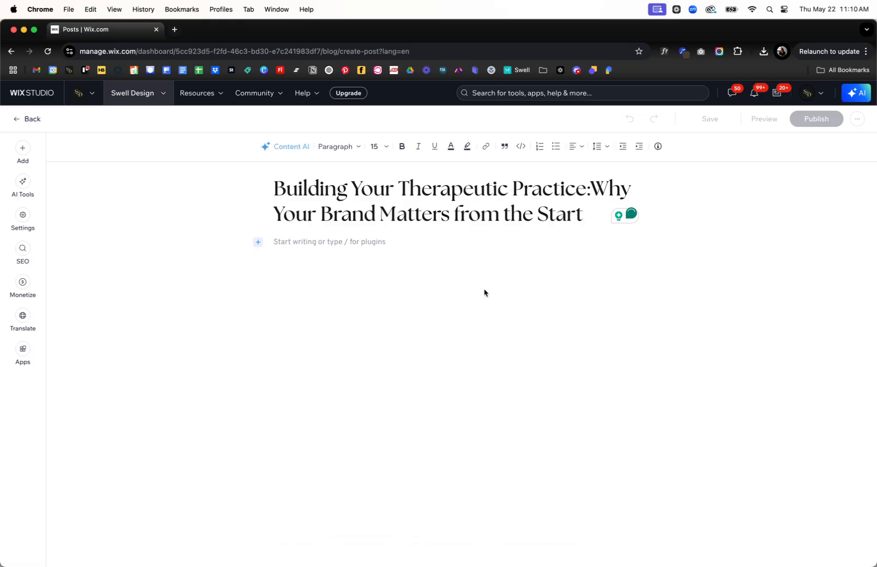
key(super+Tab)
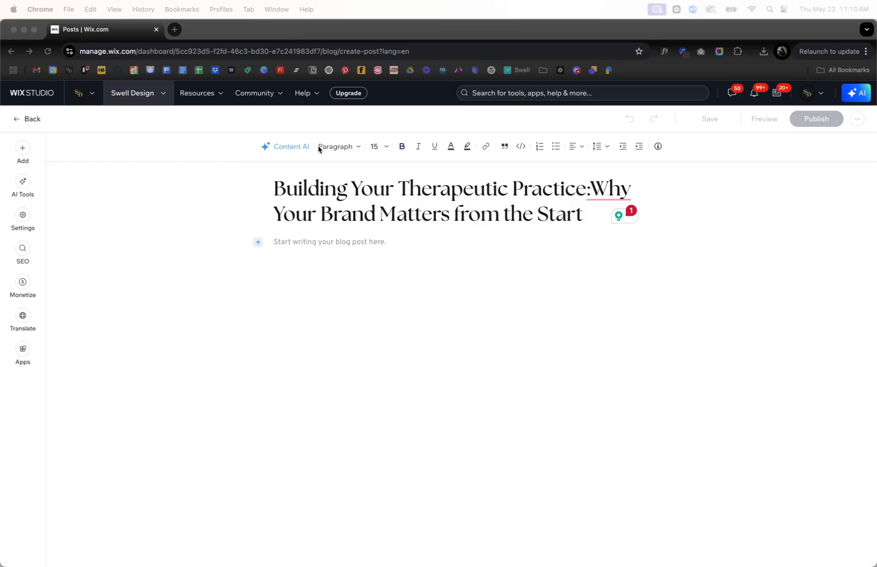
drag(876, 1, 357, 26)
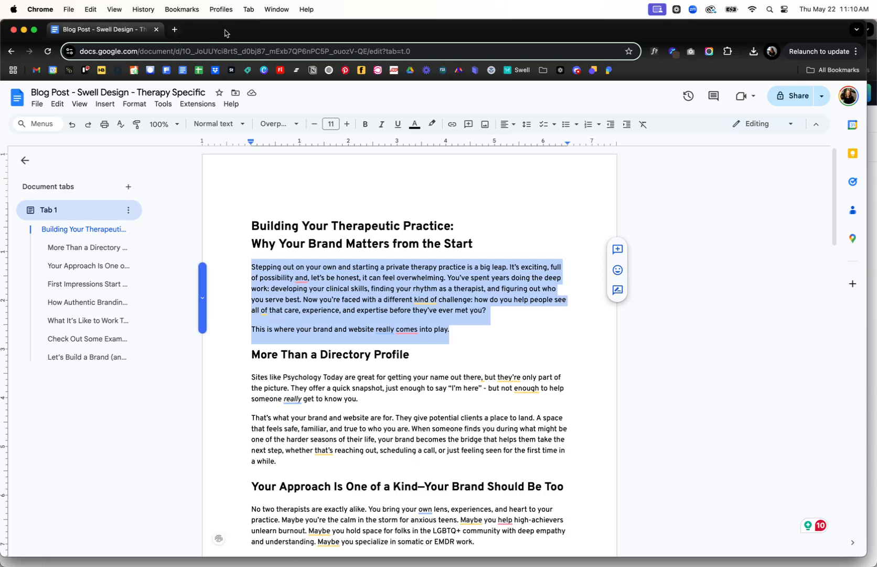
drag(225, 30, 876, 0)
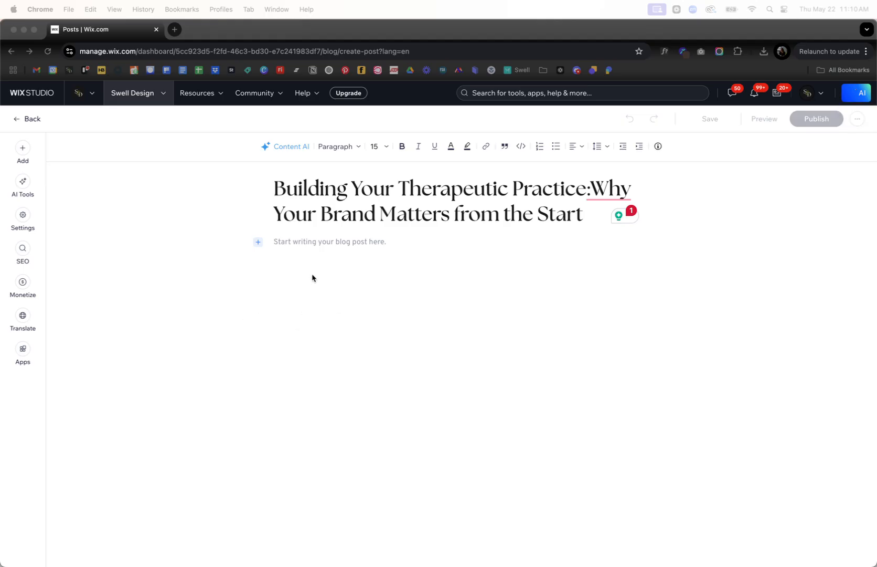
click(311, 243)
text(Stepping out on your own and starting a private therapy practice is a big leap. It’s exciting, full of possibility and, let’s be honest, it can feel overwhelming. You’ve spent years doing the deep work: developing your clinical skills, finding your rhythm as a therapist, and figuring out who you serve best. Now you’re faced with a different kind of challenge: how do you help people see all of that care, experience, and expertise before they’ve ever met you? This is where your brand and website really comes into play.)
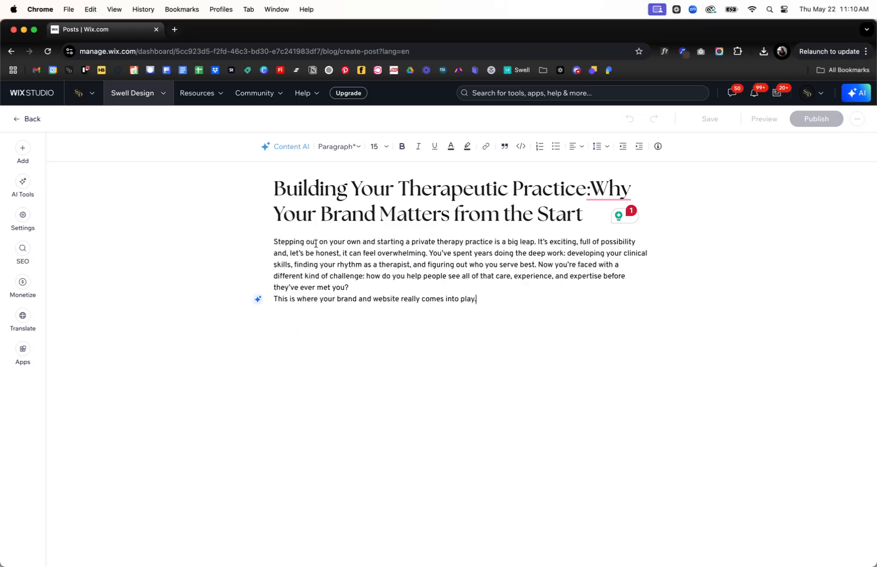
click(382, 285)
key(Return)
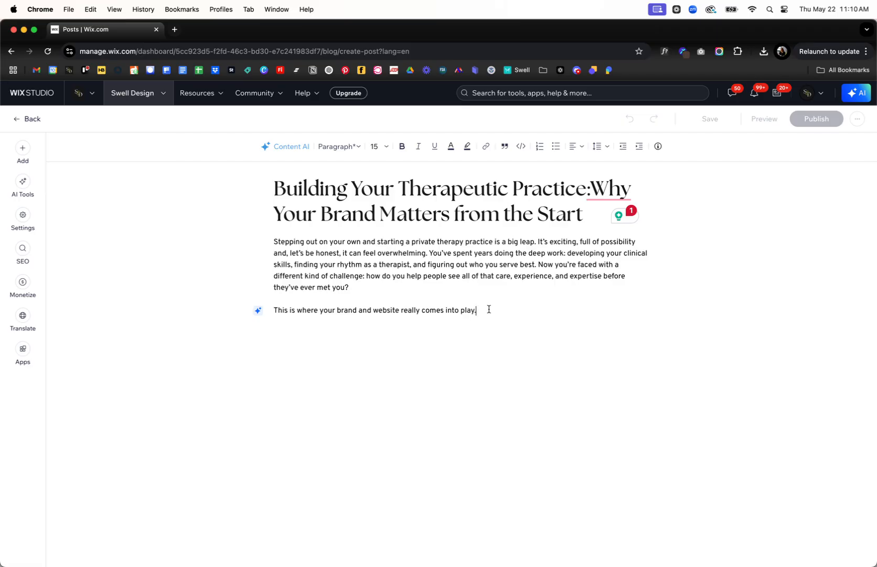
Bold the sentence "This is where your brand and website really comes into play." and start a new line below it.
drag(488, 309, 266, 312)
click(402, 147)
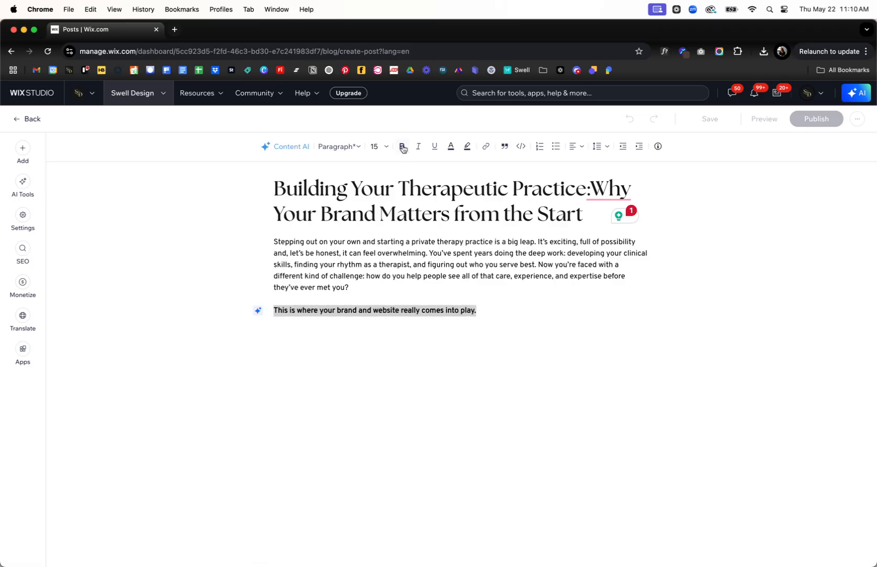
click(497, 304)
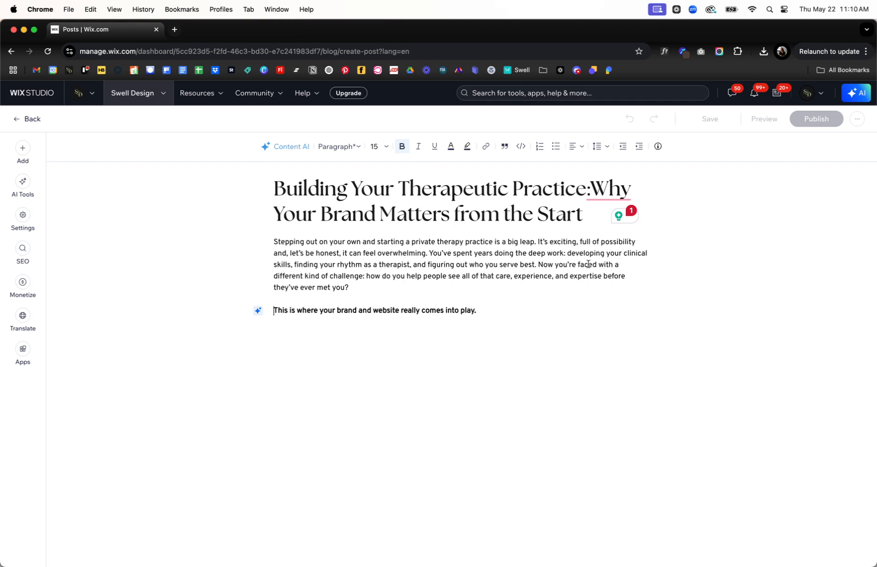
click(497, 309)
key(Return)
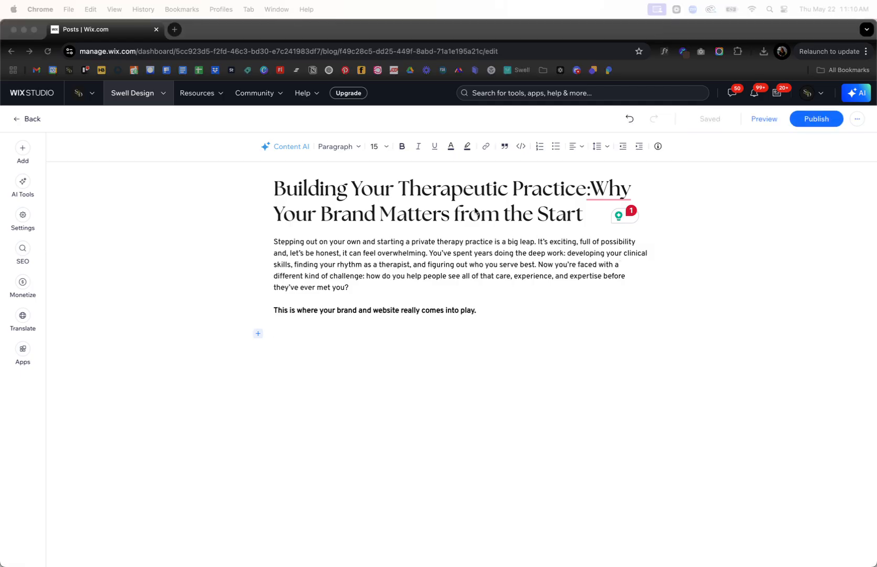
Add the line "More Than a Directory Profile" below the bold sentence.
click(359, 357)
click(316, 336)
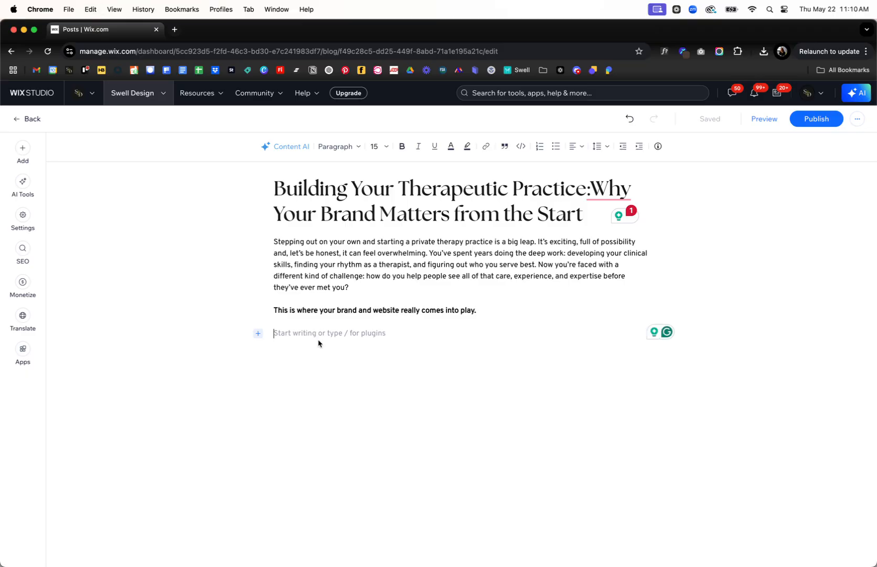
text(More Than a Directory Profile)
key(super+z)
text(More Than a Directory Profile)
drag(390, 335, 260, 334)
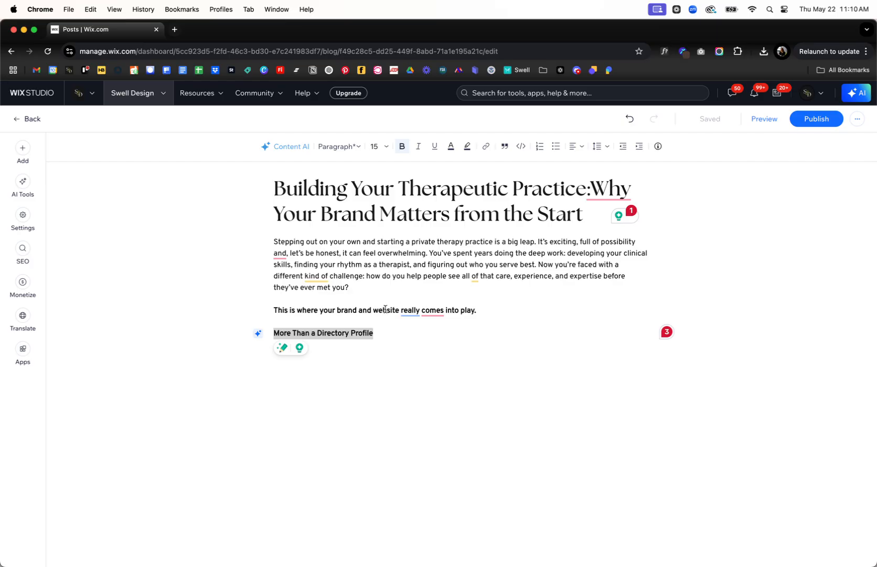
click(350, 147)
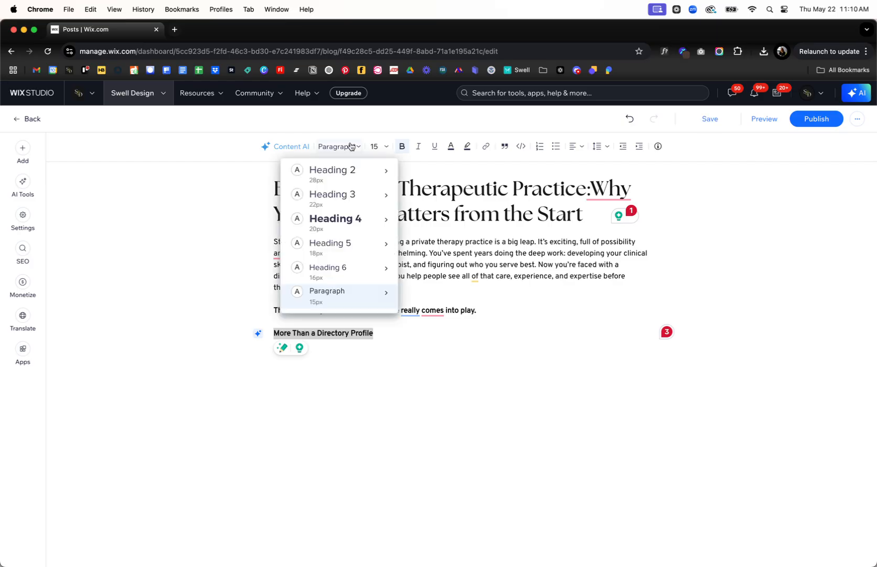
click(351, 146)
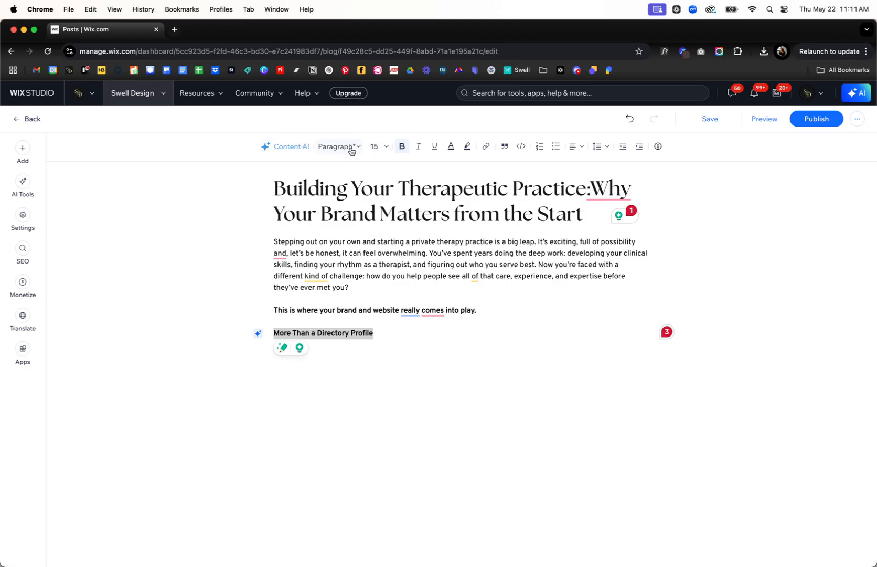
click(351, 149)
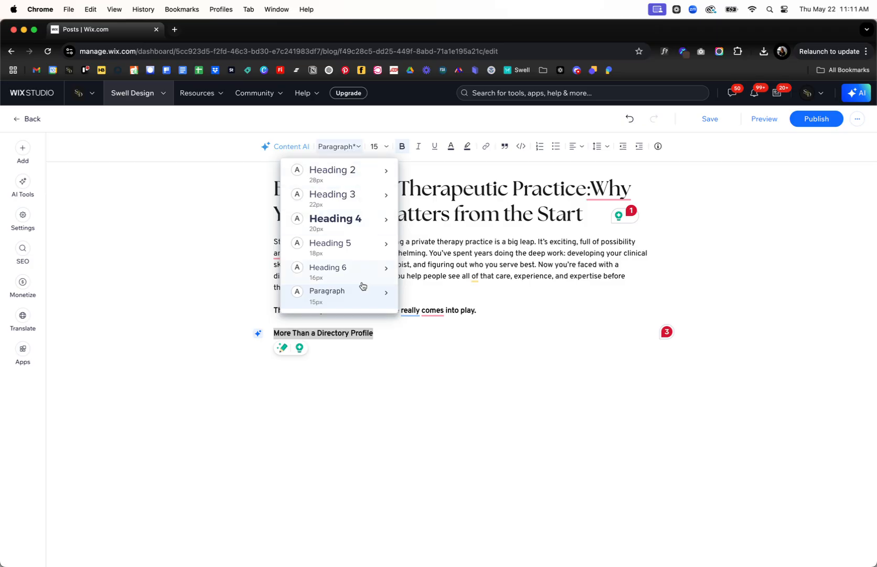
mouse_move(344, 268)
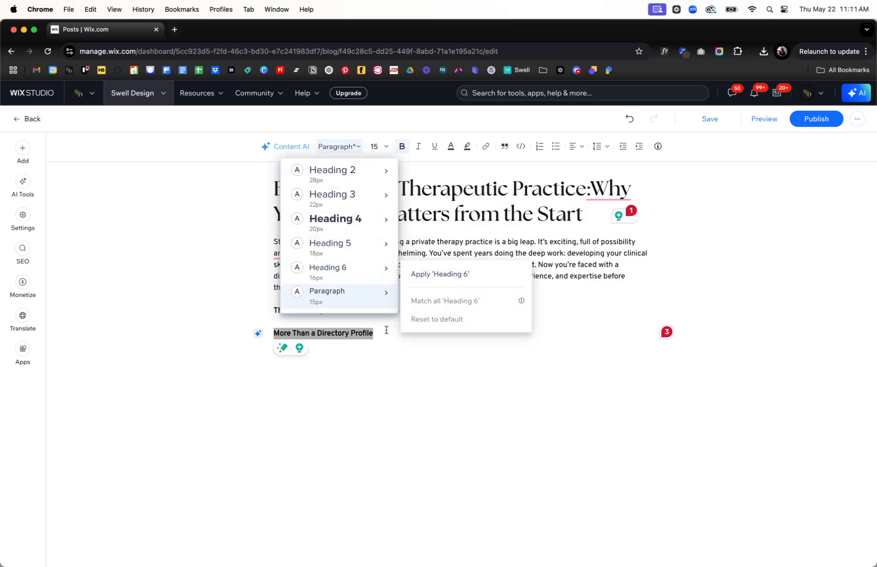
click(394, 343)
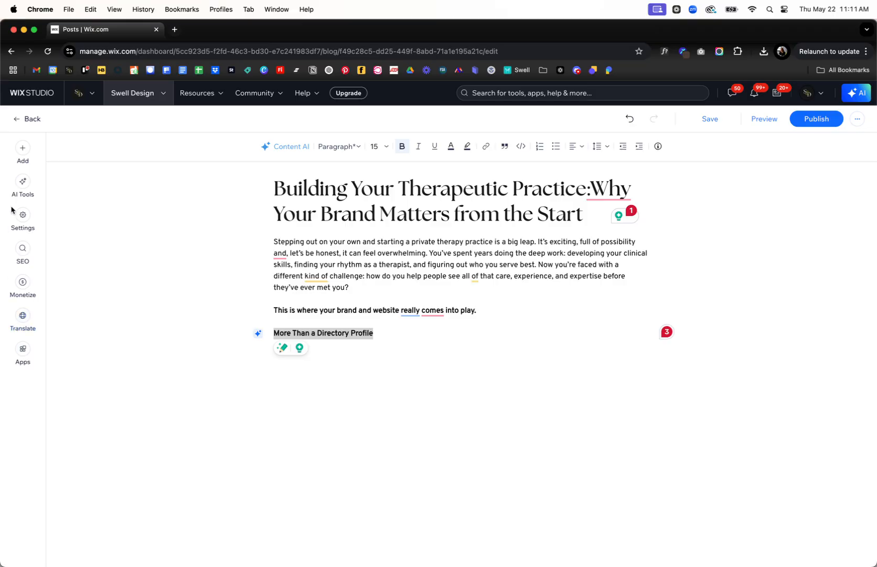
Format "More Than a Directory Profile" as a section heading with font size 24 and underline.
drag(391, 334, 269, 333)
click(385, 149)
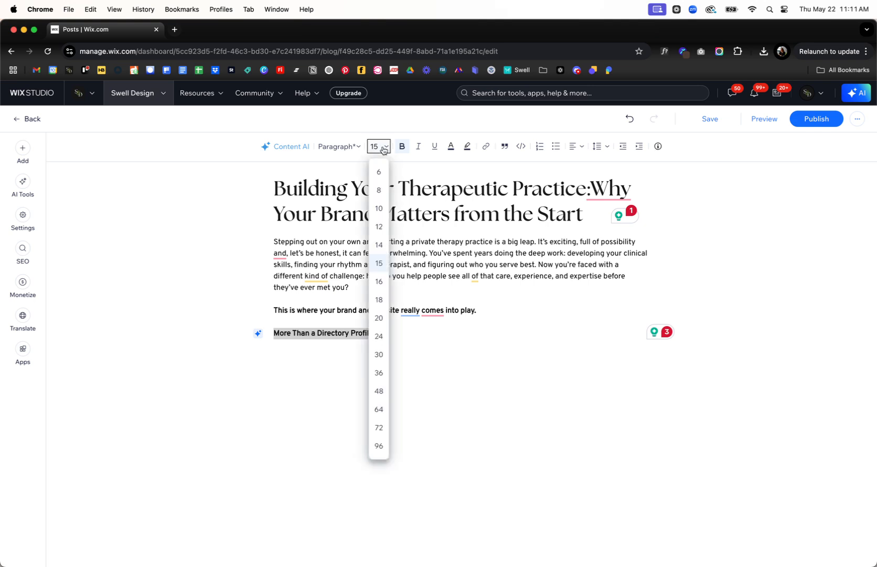
click(379, 334)
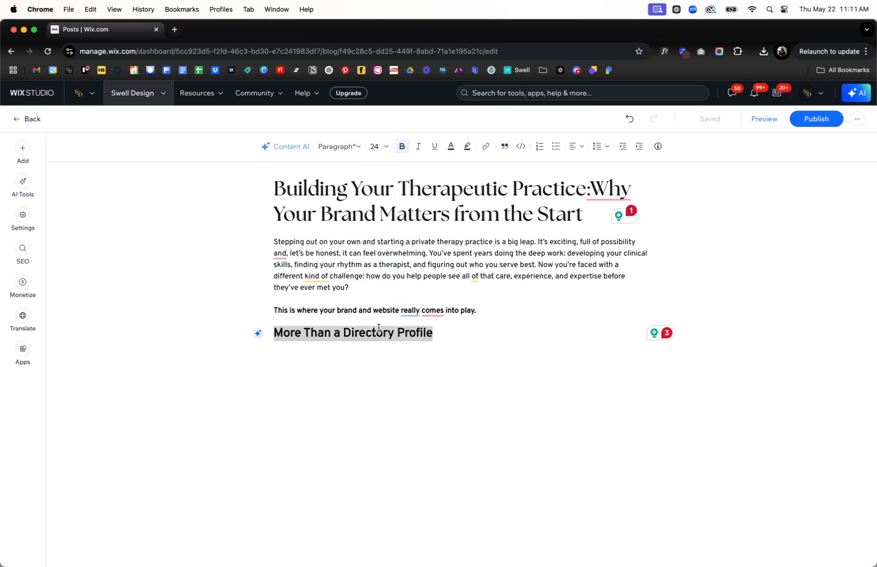
click(434, 147)
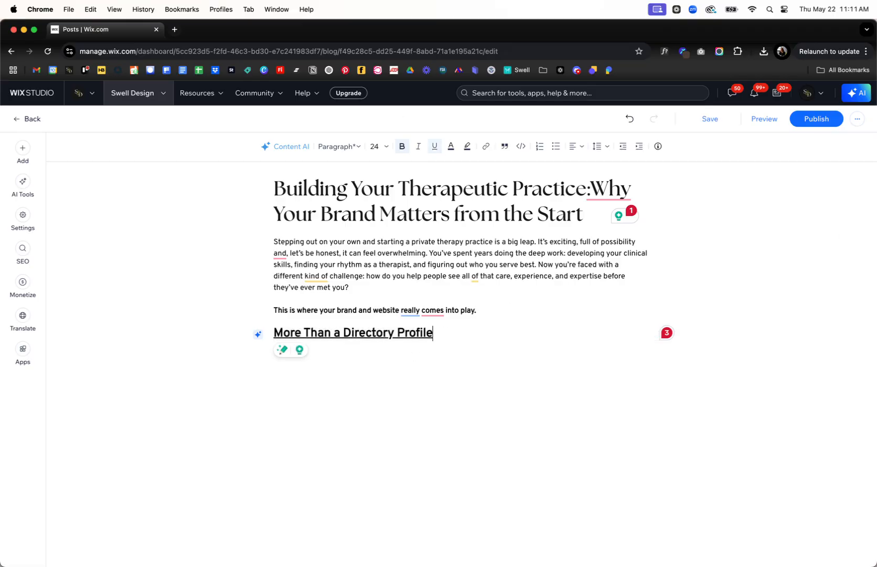
click(273, 239)
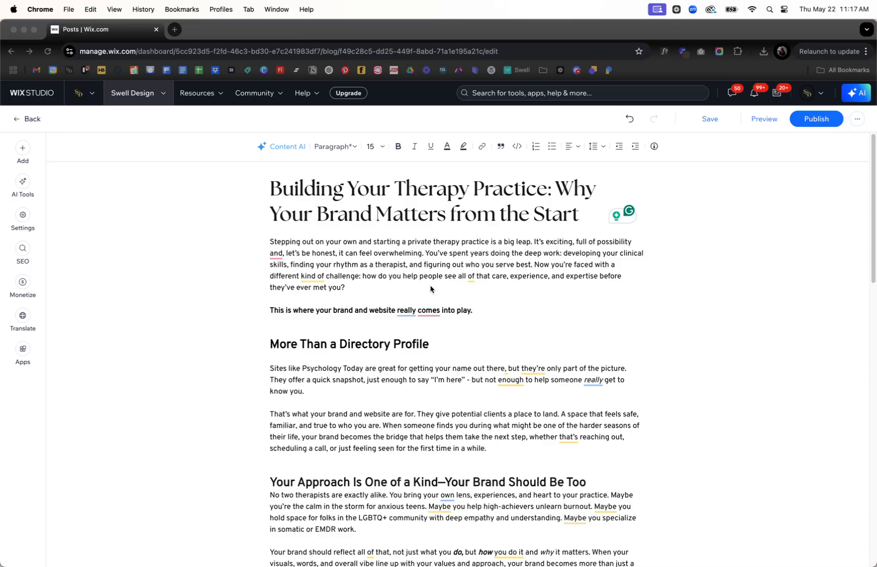
Add an empty line above the "First Impressions Start Sooner Than You Think" heading.
scroll(429, 292, down, 15)
scroll(427, 297, down, 1)
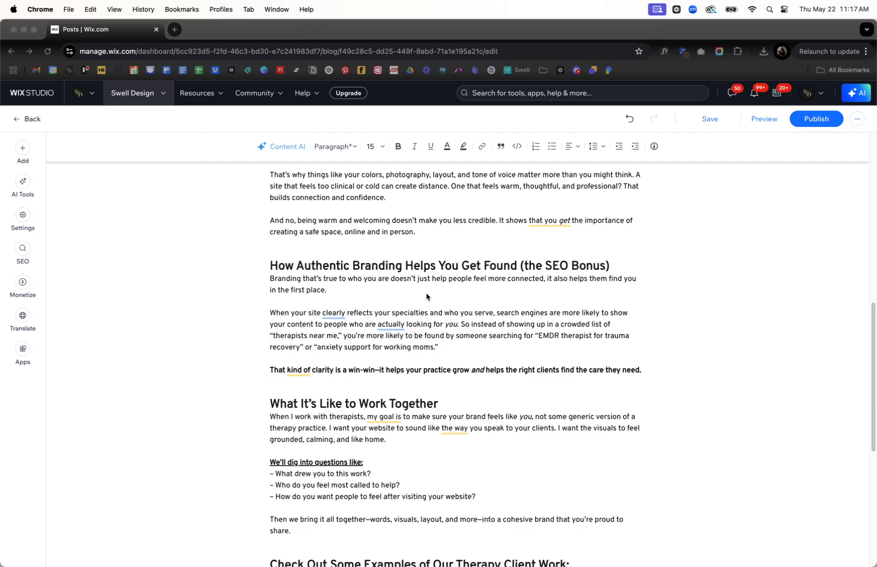
scroll(398, 296, down, 10)
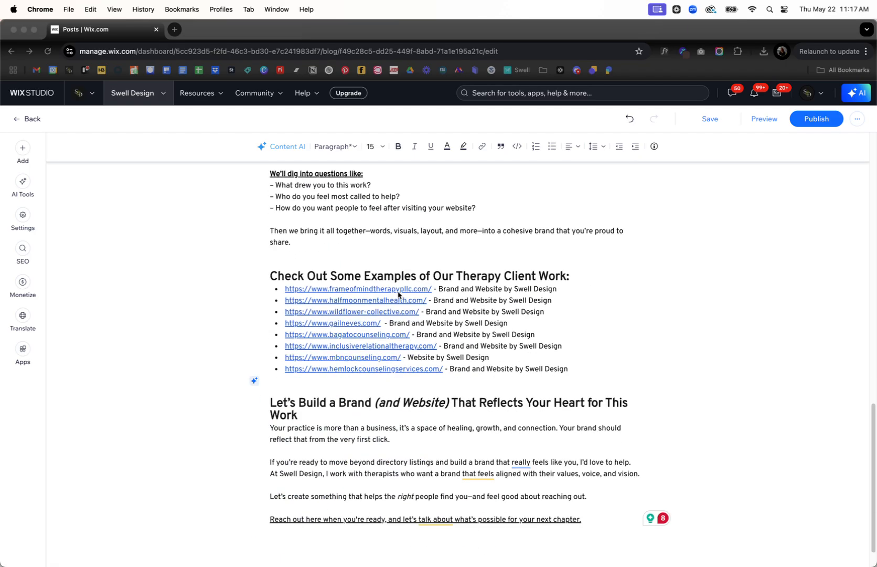
scroll(397, 296, up, 20)
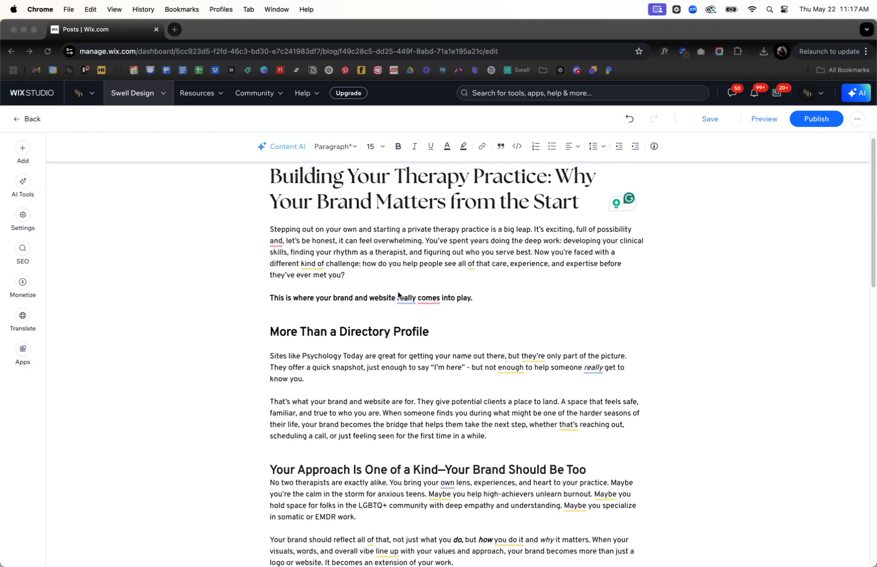
scroll(409, 309, down, 7)
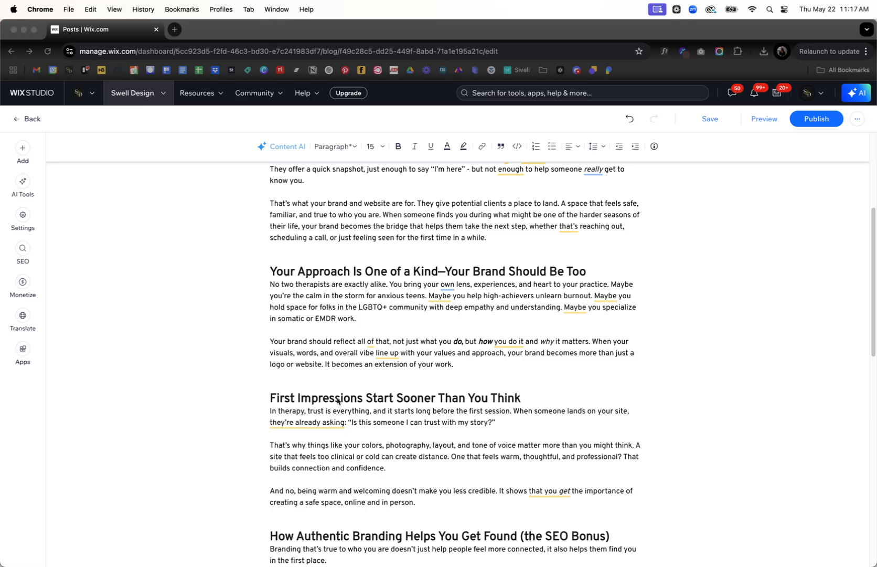
click(296, 380)
scroll(336, 379, up, 1)
click(305, 396)
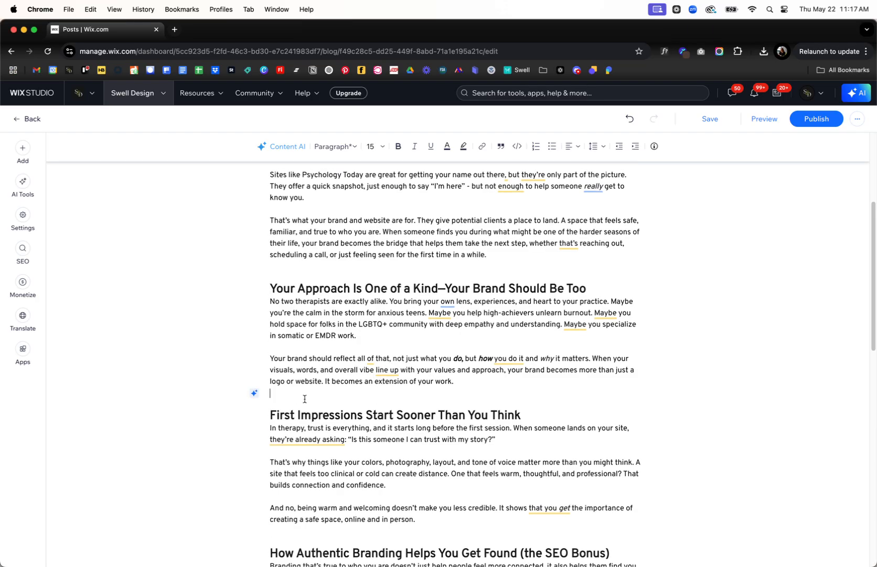
key(Return)
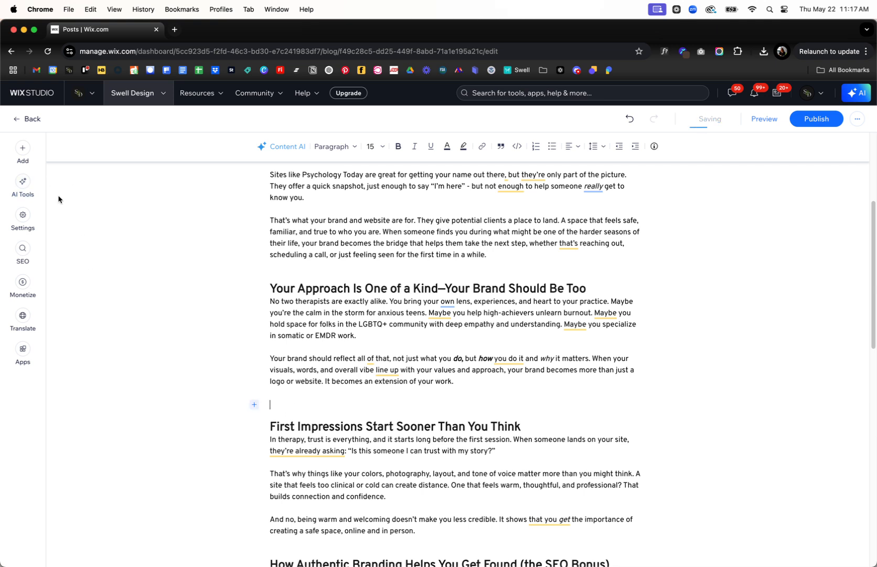
Start inserting an image at the empty line and create a "Therapy Blog Post" folder in the site files.
click(254, 404)
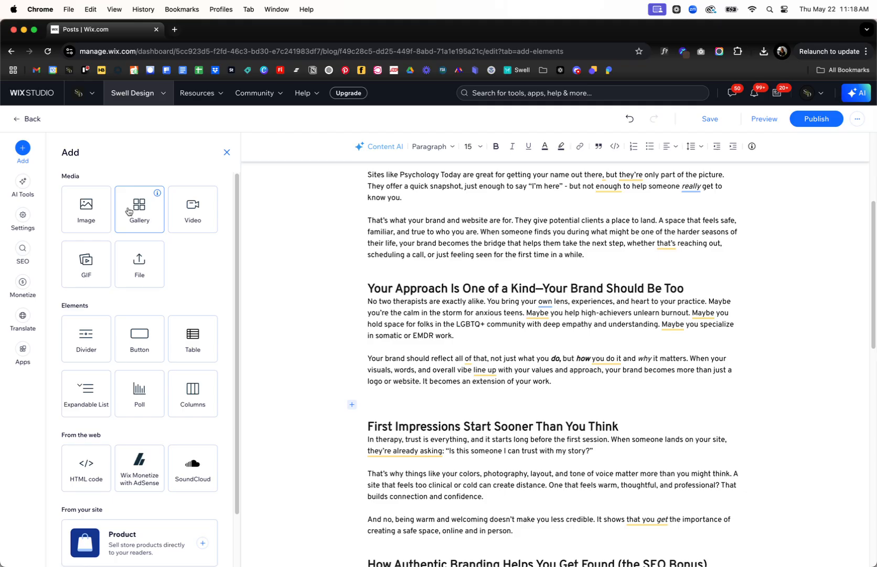
click(82, 216)
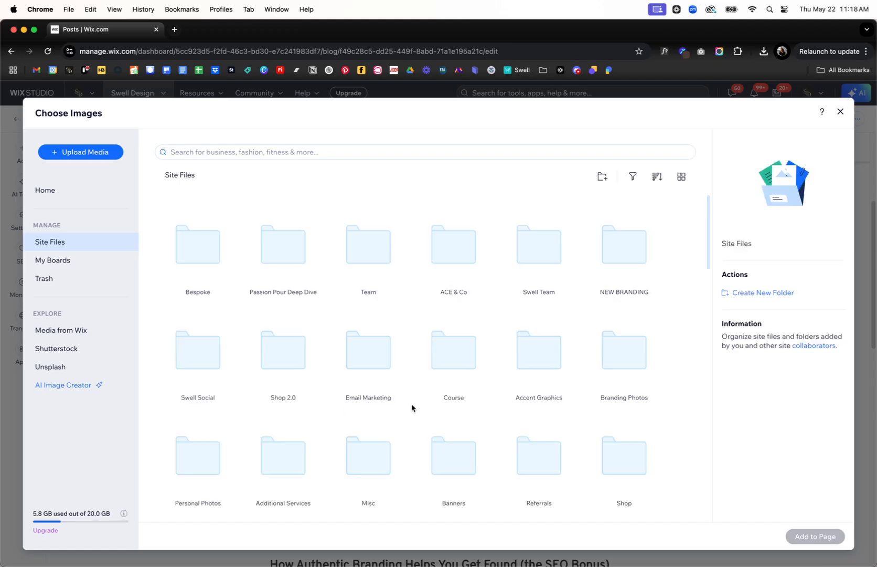
click(599, 185)
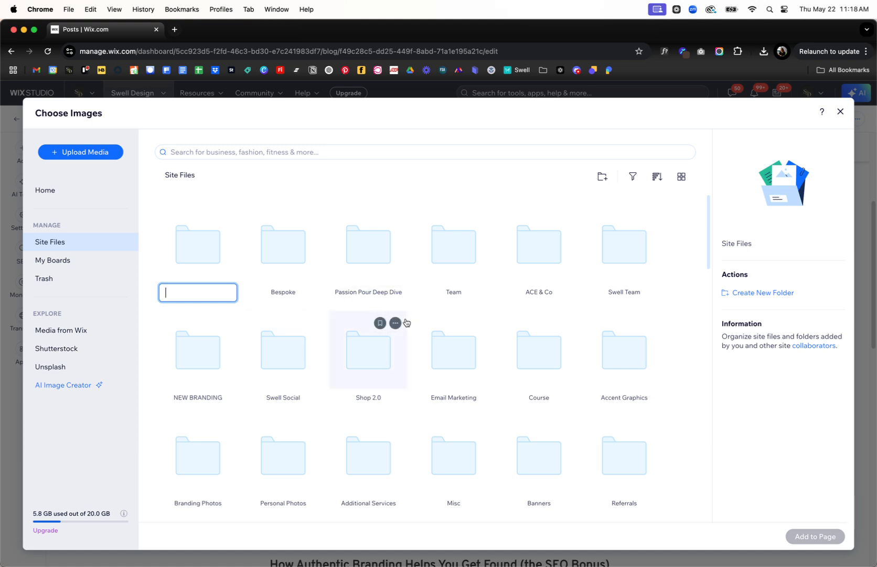
text(Therapy Blog Post)
key(Return)
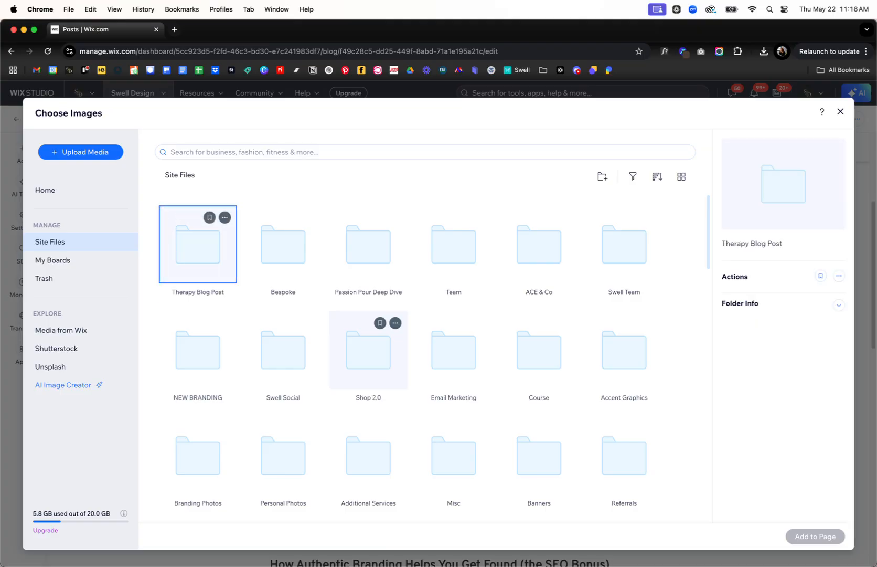
Upload the five client project images into the Therapy Blog Post folder and insert Site Launch.png into the post.
double_click(195, 254)
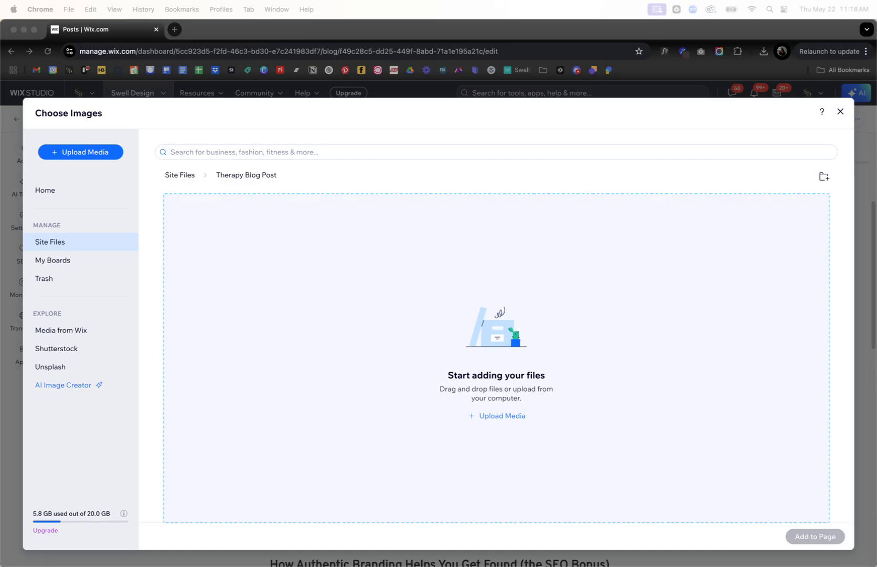
drag(876, 273, 484, 252)
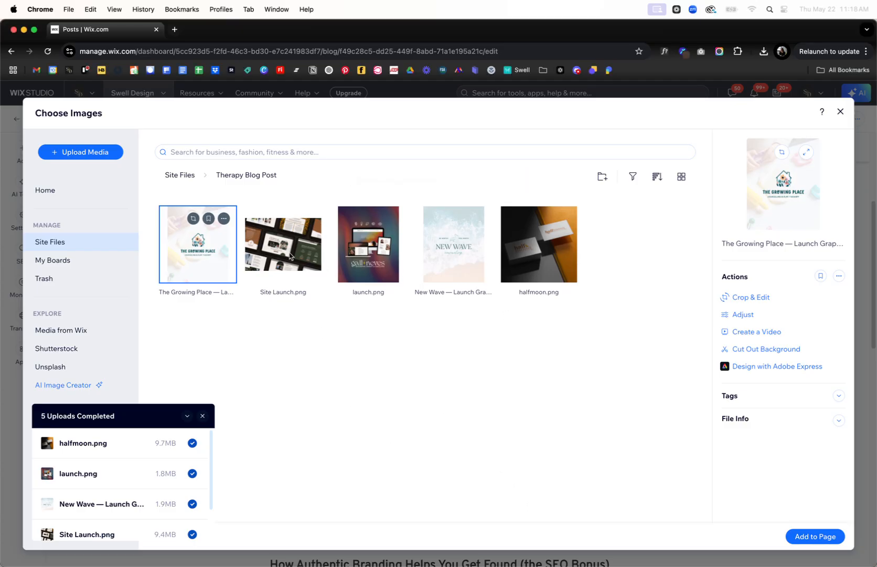
click(280, 257)
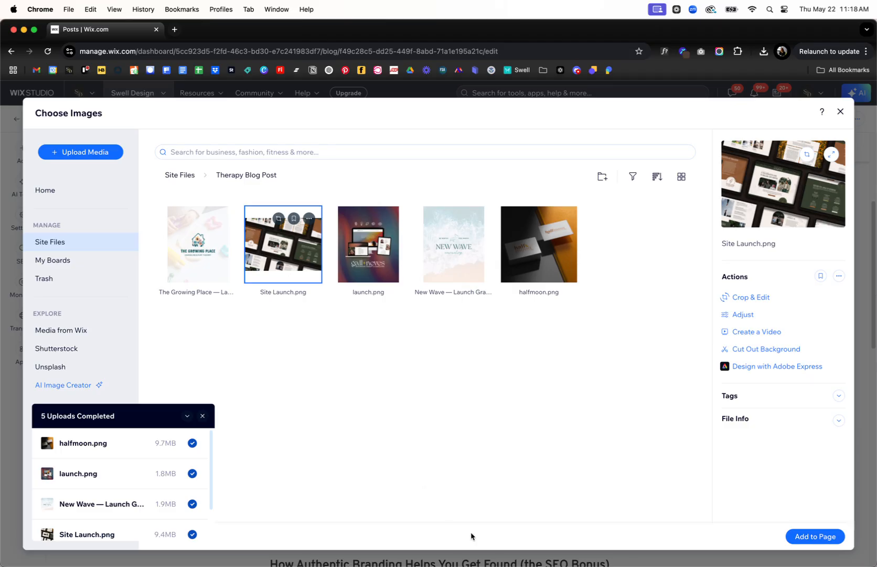
click(811, 541)
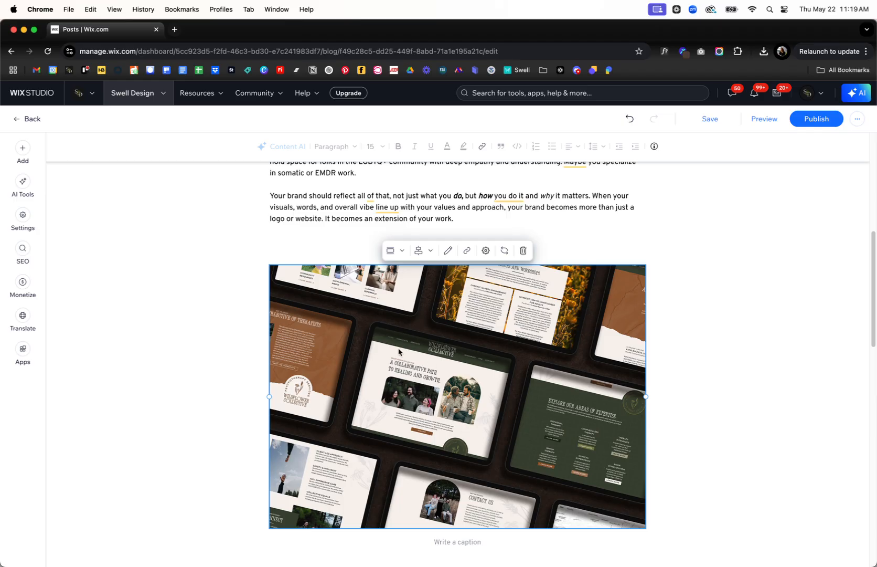
Try the Compact and Standard sizes on the inserted image and set it to Extended.
click(402, 255)
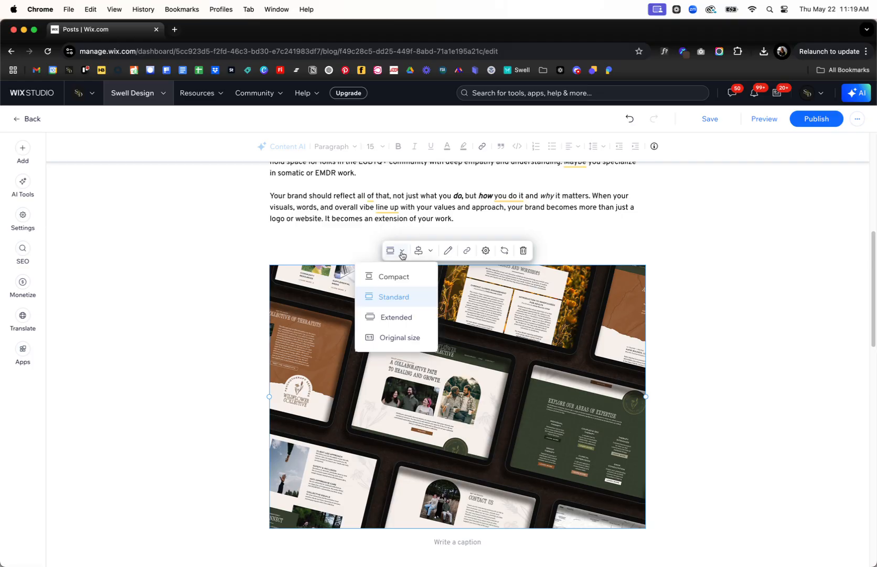
click(396, 316)
click(404, 252)
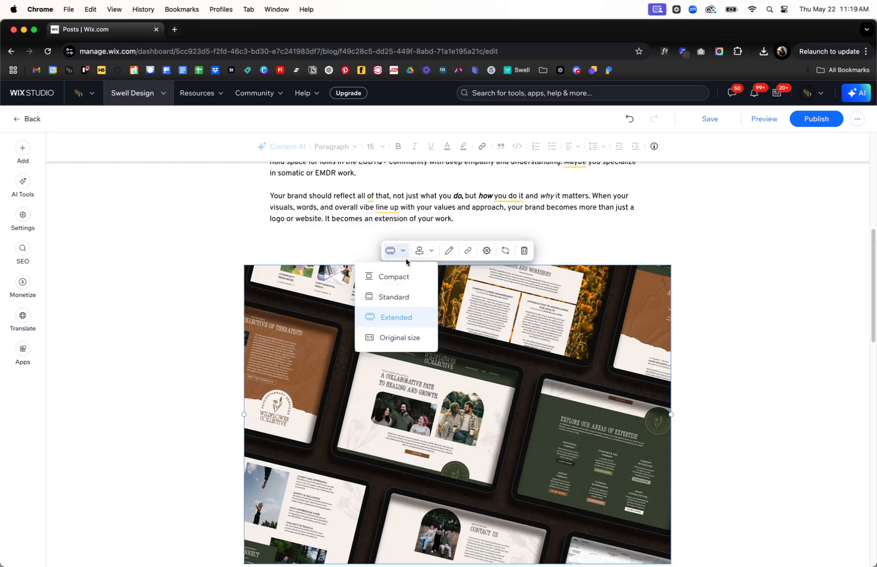
click(390, 283)
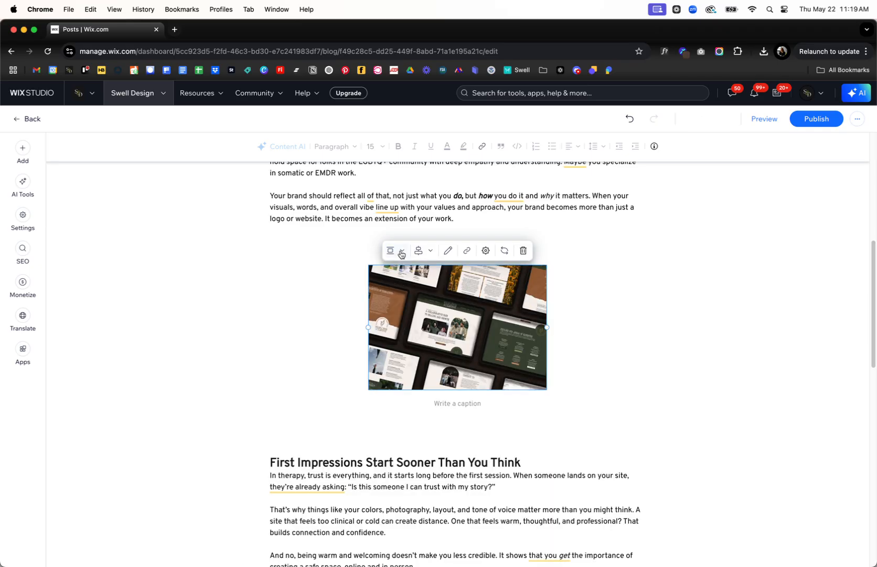
click(392, 296)
click(396, 251)
click(398, 316)
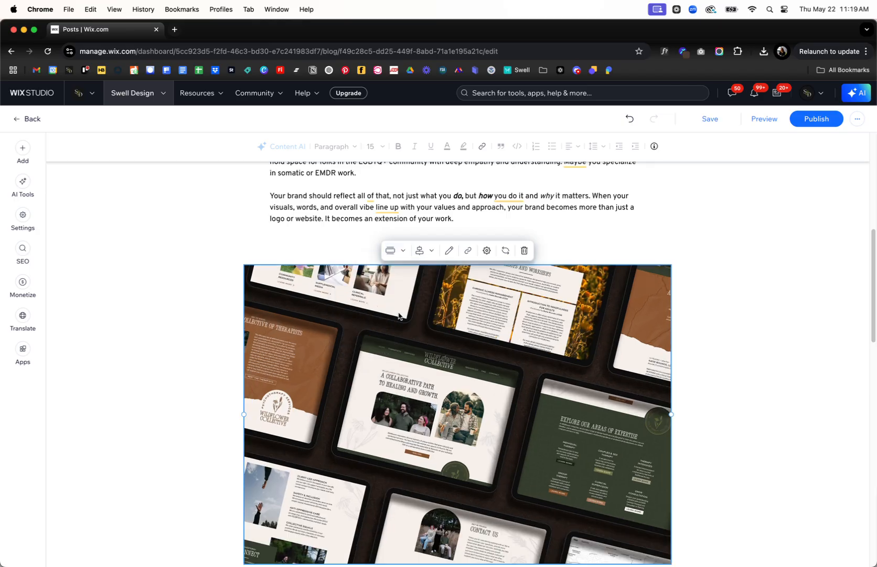
Crop the image to the landscape 9:16 ratio in Photo Studio, adjust the crop position and save it.
click(430, 252)
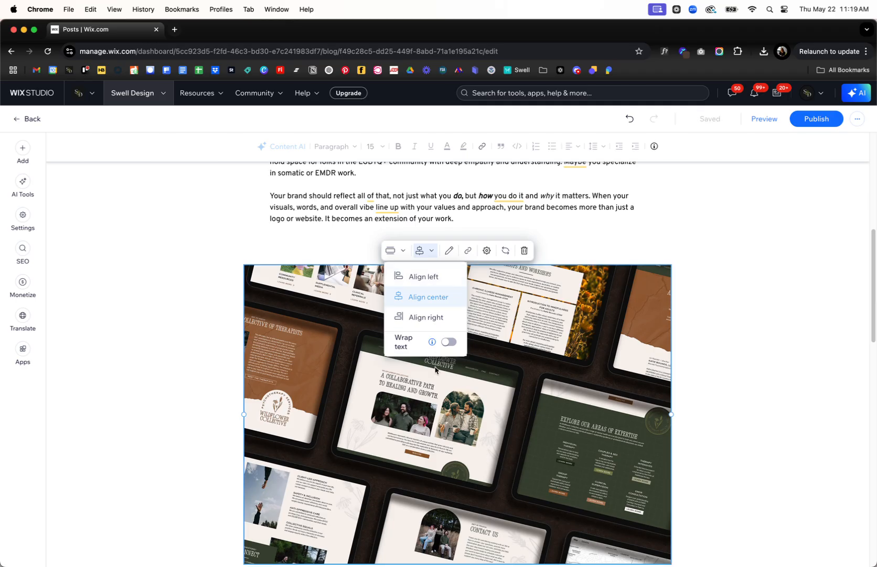
click(450, 250)
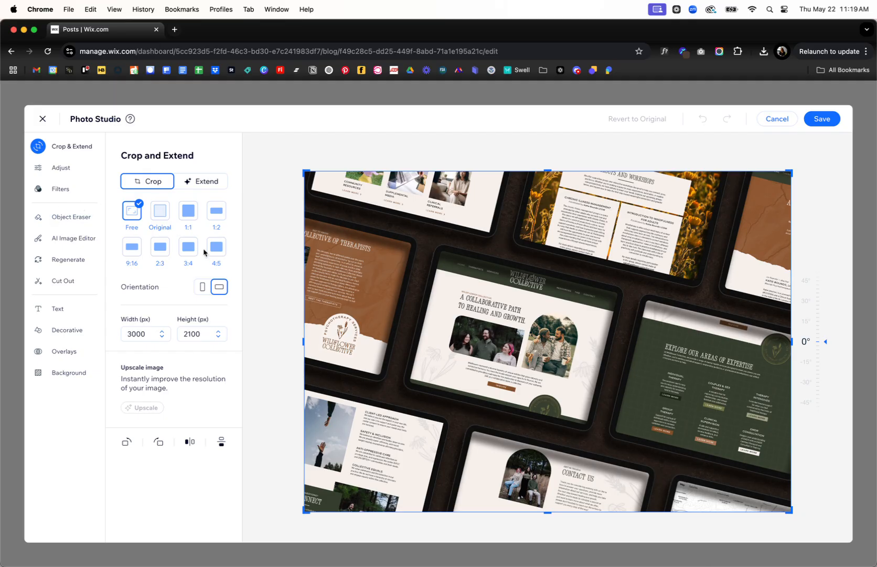
click(125, 249)
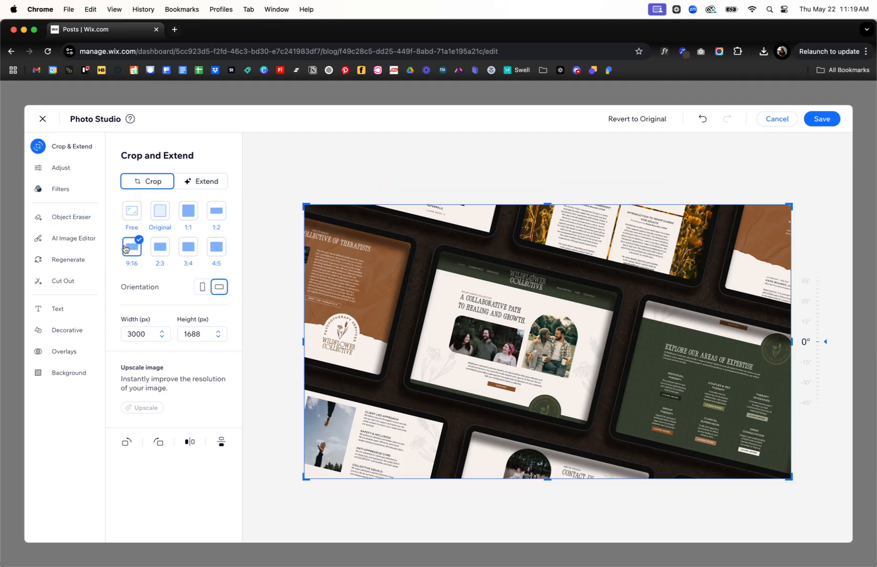
drag(640, 371, 652, 423)
drag(625, 380, 625, 362)
click(818, 119)
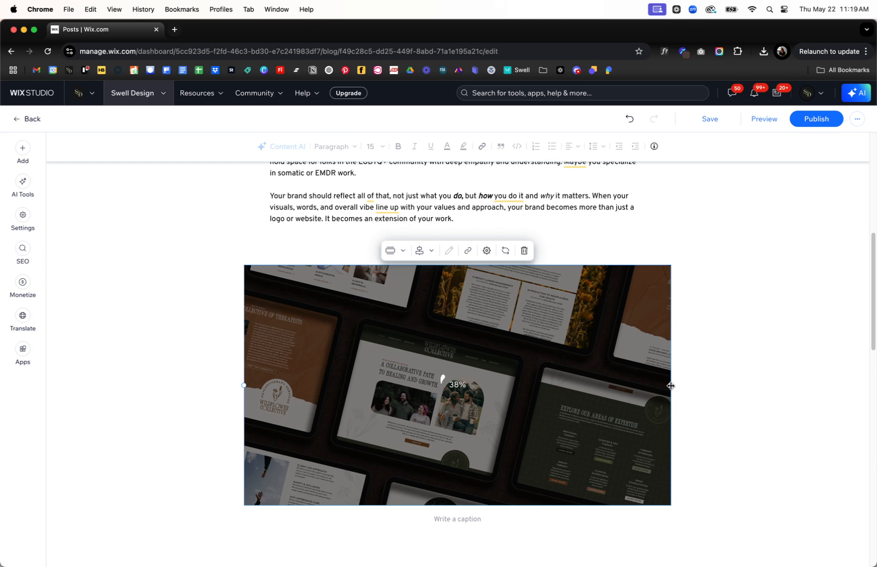
Review the image's alt text, expand and download settings and its border and corner design options.
click(486, 251)
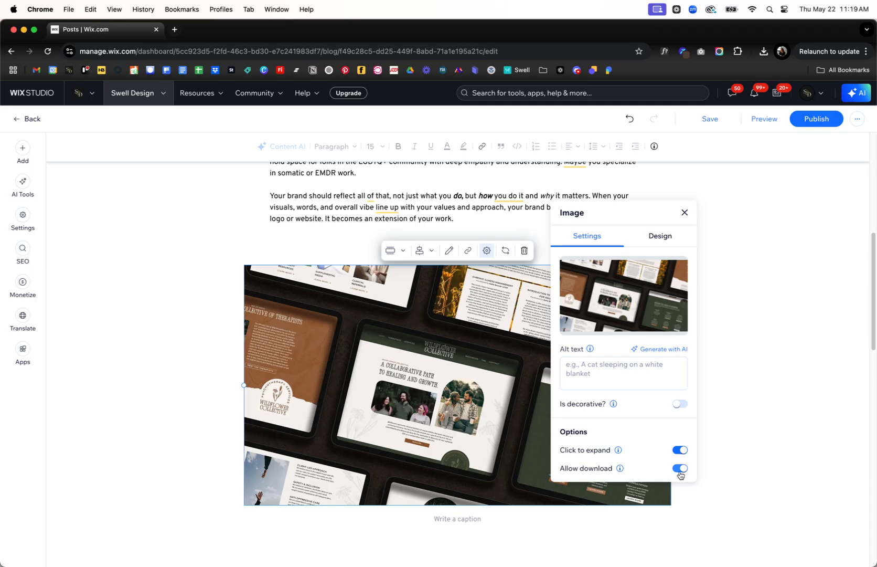
click(661, 240)
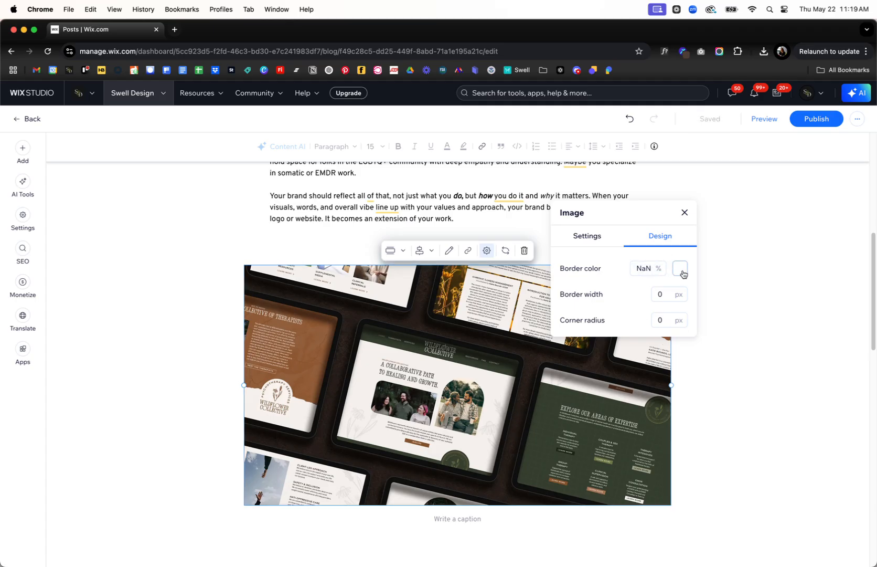
click(685, 213)
Remove the extra empty lines between the "extension of your work" paragraph and the image.
click(306, 245)
key(BackSpace)
key(BackSpace)
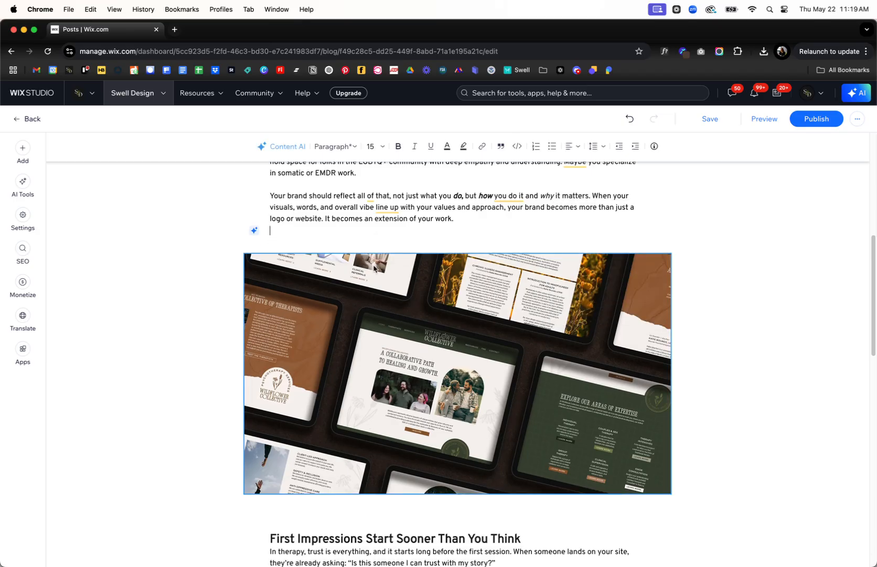
End the bulleted client list after its last link and add empty lines below it.
scroll(440, 324, down, 1)
scroll(440, 324, down, 2)
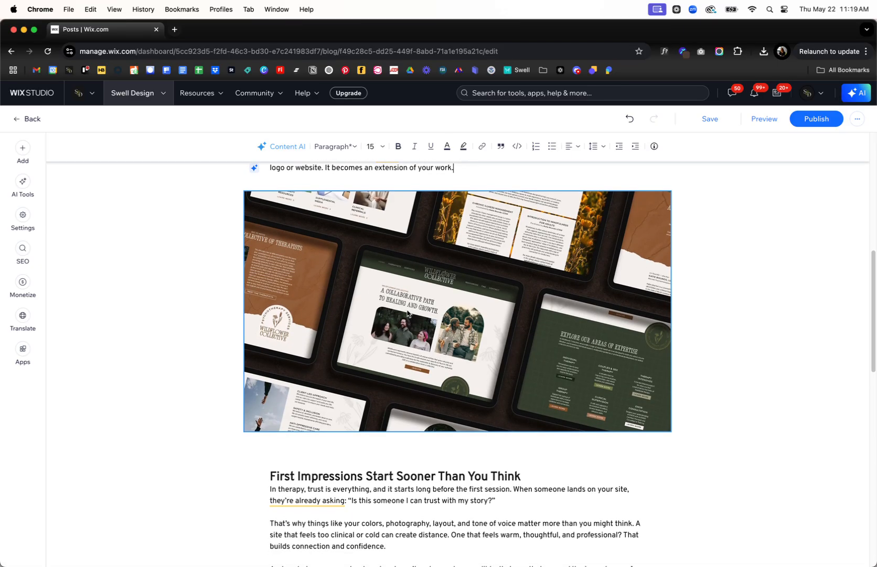
scroll(560, 303, down, 10)
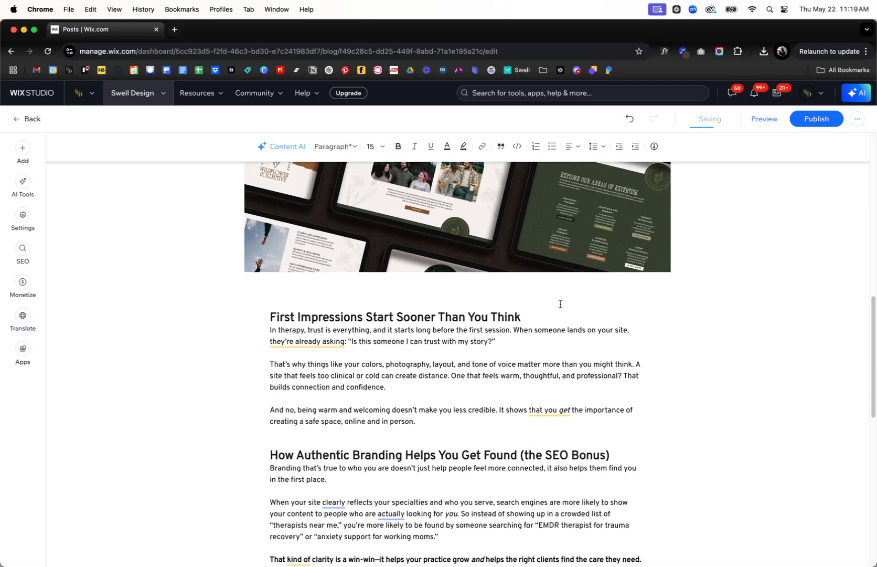
scroll(560, 304, down, 8)
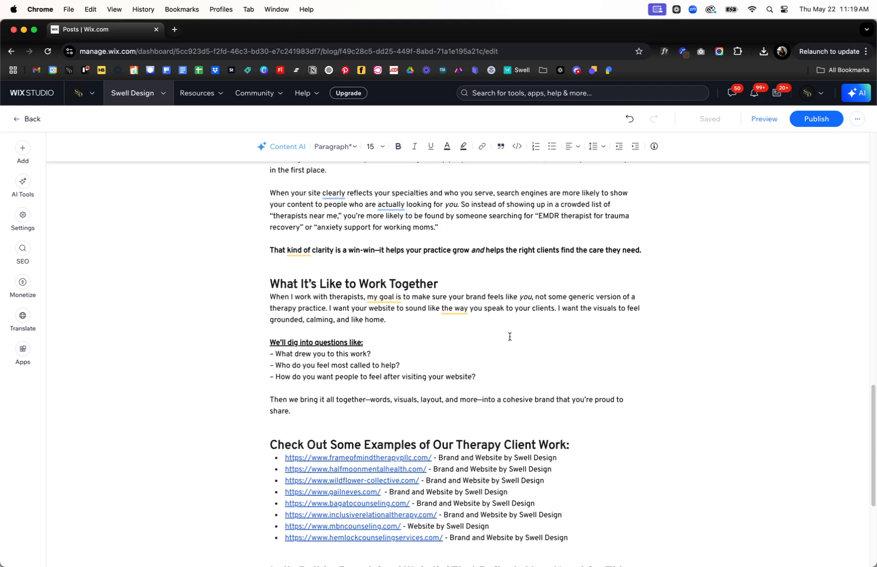
scroll(521, 338, down, 4)
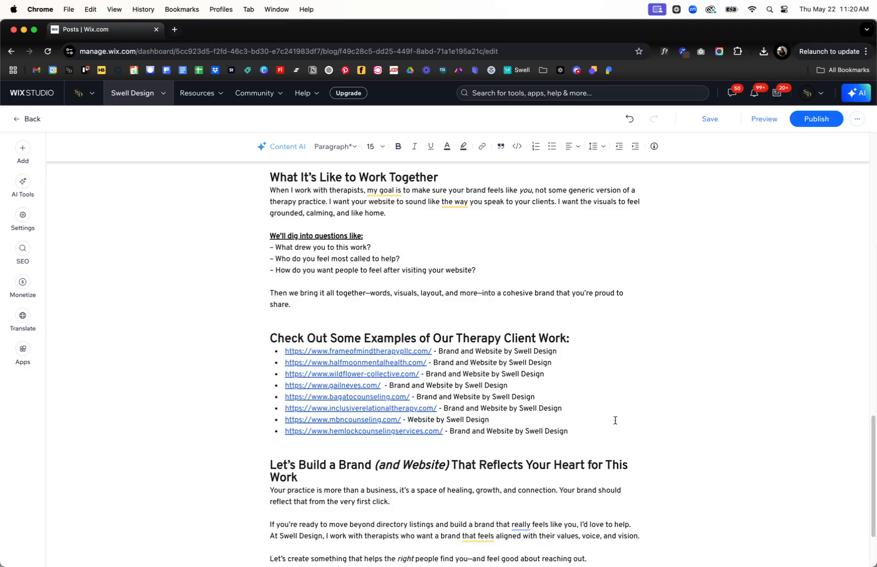
click(584, 430)
key(Return)
key(Return)
key(Return)
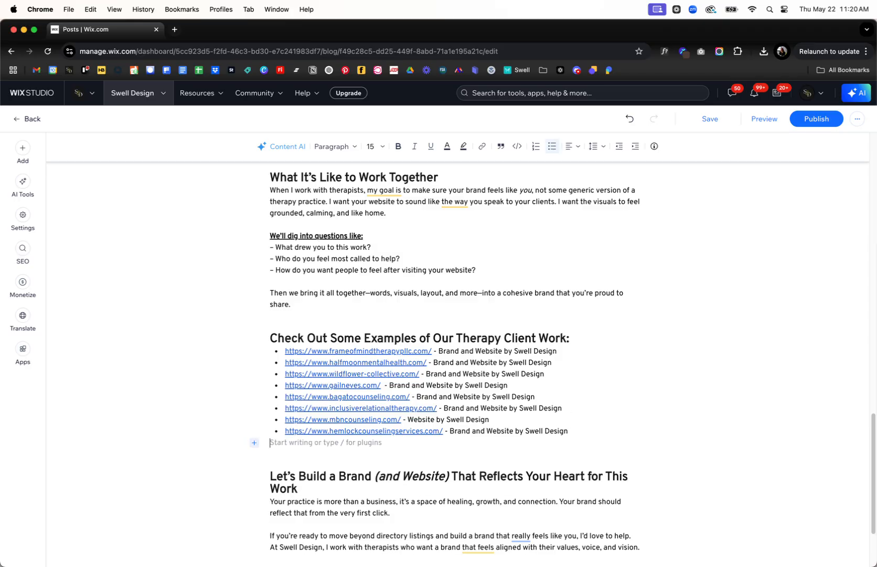
Insert a gallery below the client list with the Growing Place, launch.png, New Wave and halfmoon.png images from the Therapy Blog Post folder.
click(23, 148)
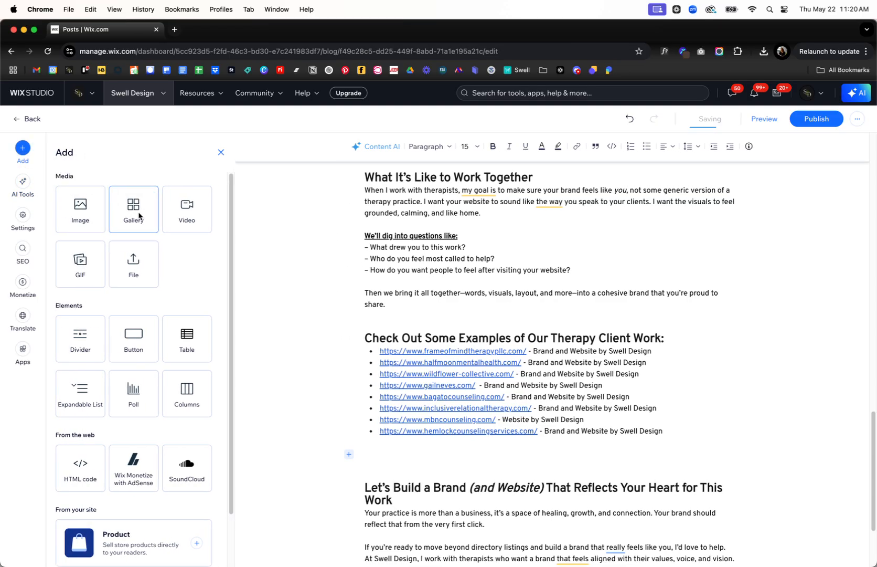
click(138, 209)
double_click(196, 245)
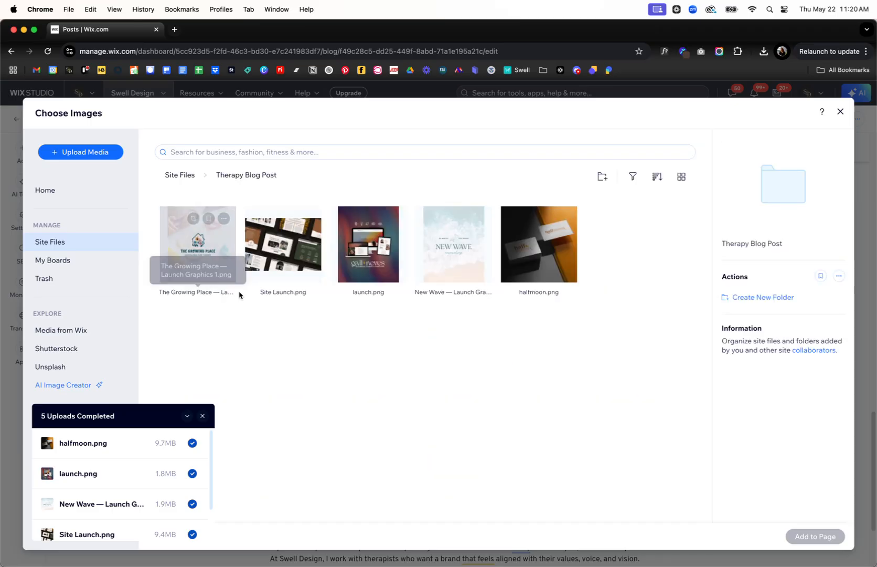
click(195, 253)
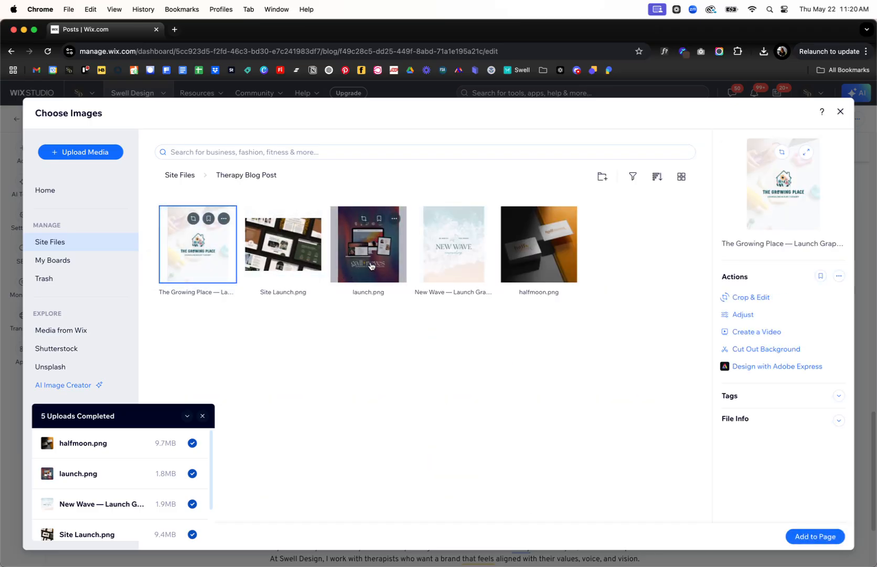
super+click(369, 247)
super+click(454, 246)
super+click(539, 247)
click(820, 536)
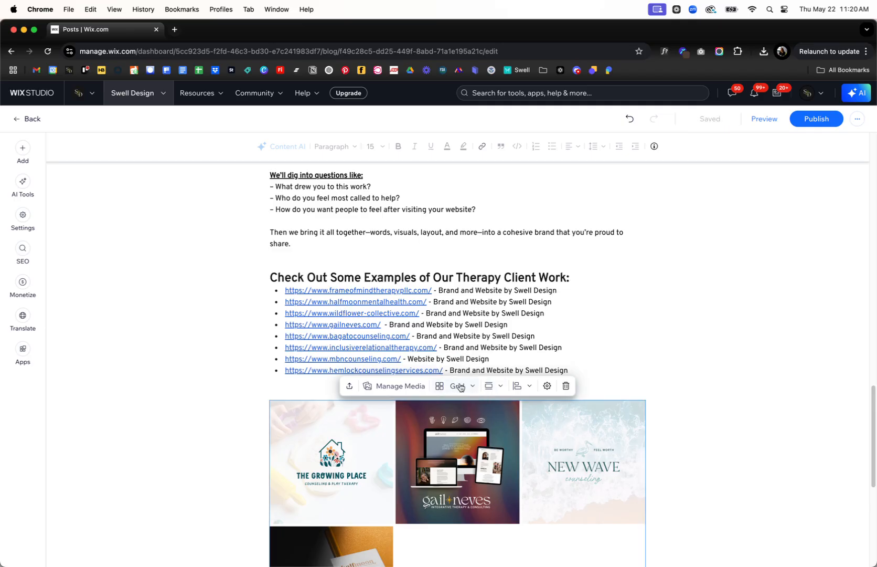
scroll(446, 514, down, 3)
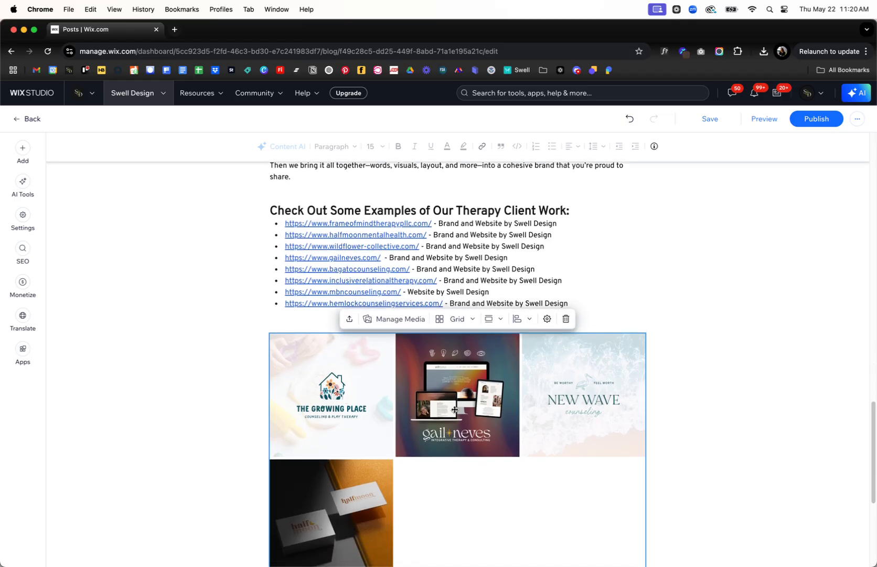
Set the client work gallery's size to Extended and review the gallery's media items and layout options.
click(493, 318)
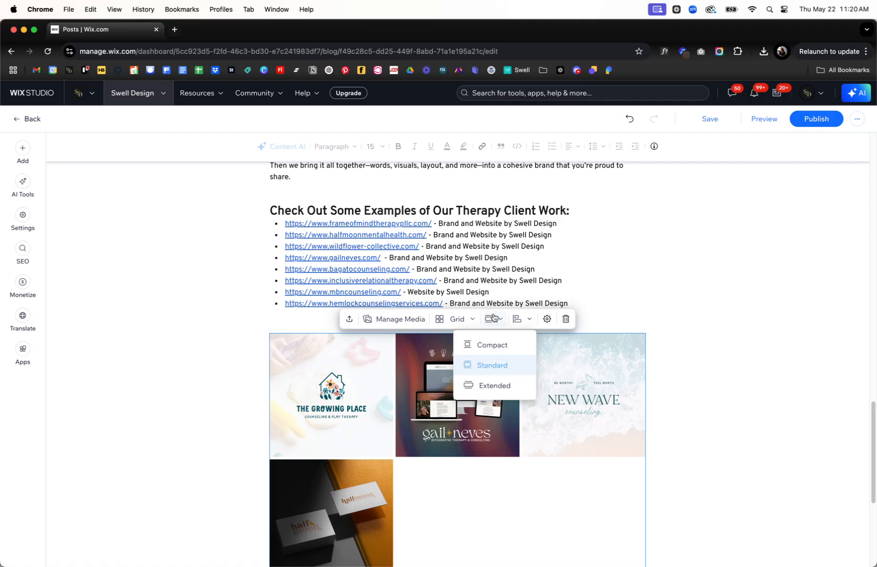
click(494, 385)
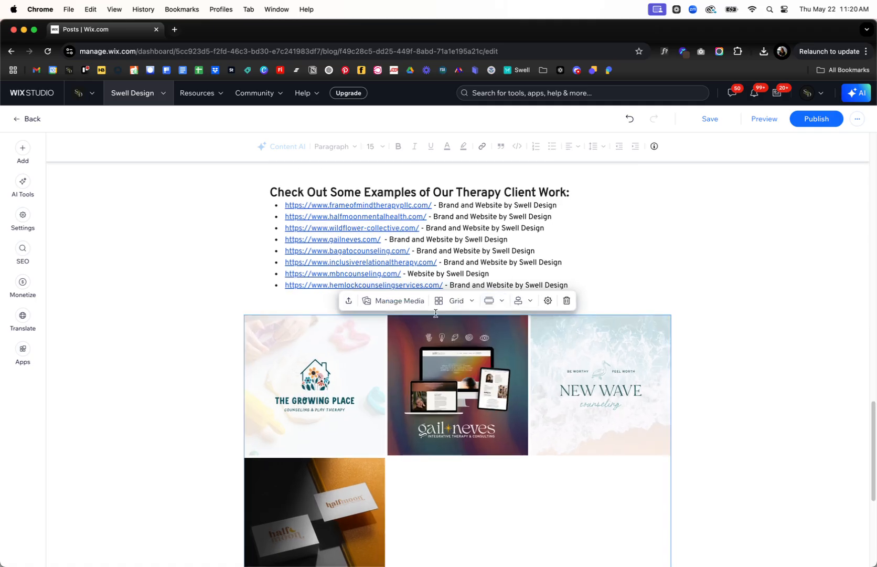
click(409, 301)
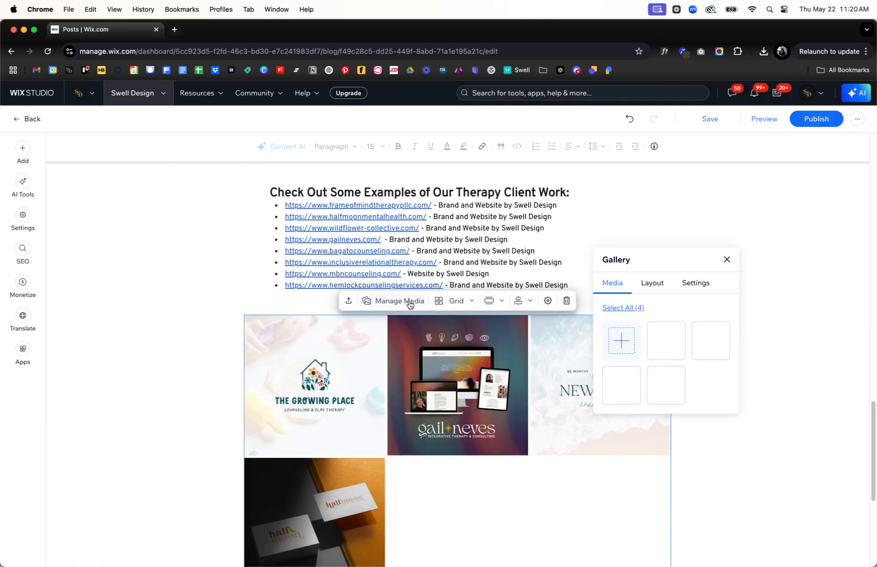
click(546, 301)
click(613, 283)
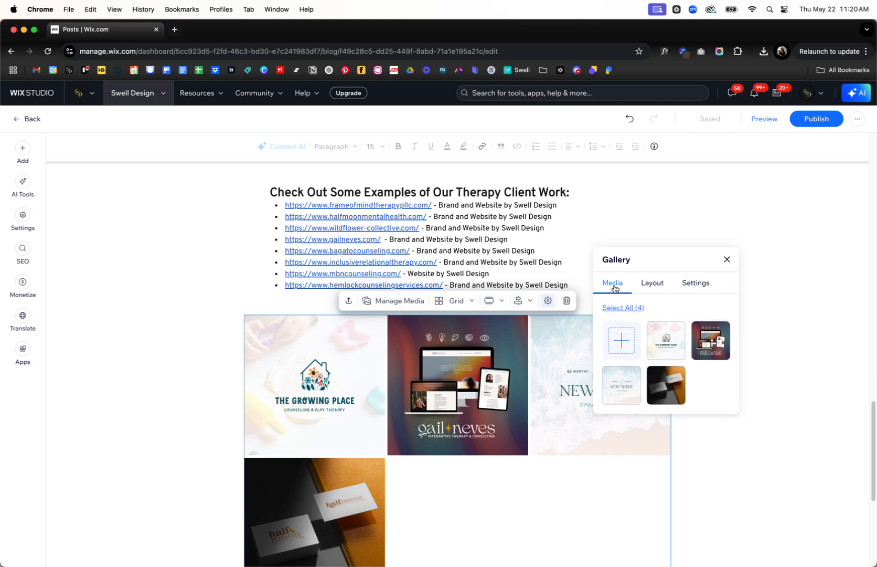
click(652, 284)
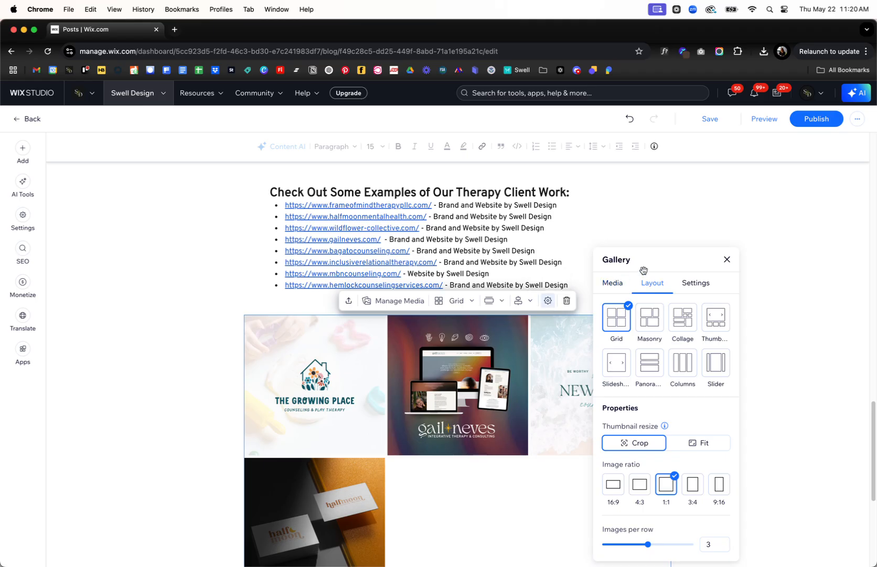
click(617, 285)
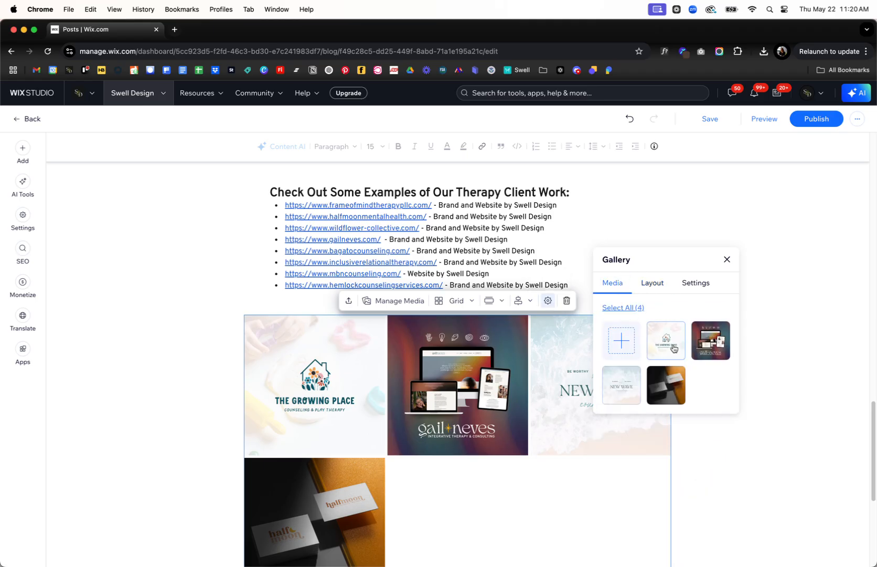
mouse_move(665, 341)
mouse_down()
mouse_move(709, 341)
mouse_move(669, 342)
mouse_up()
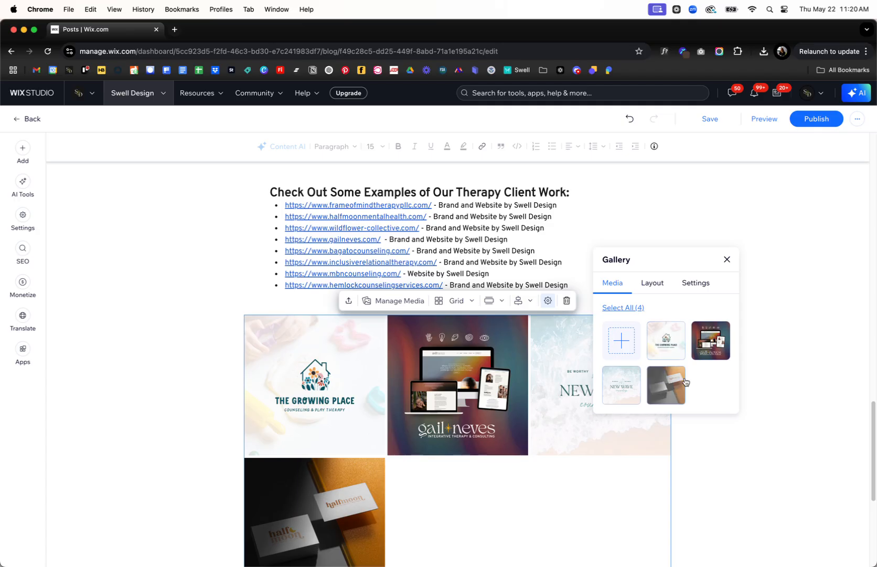
Try the gallery in a Masonry layout with vertical images and in a Collage layout, and return it to Grid.
click(648, 285)
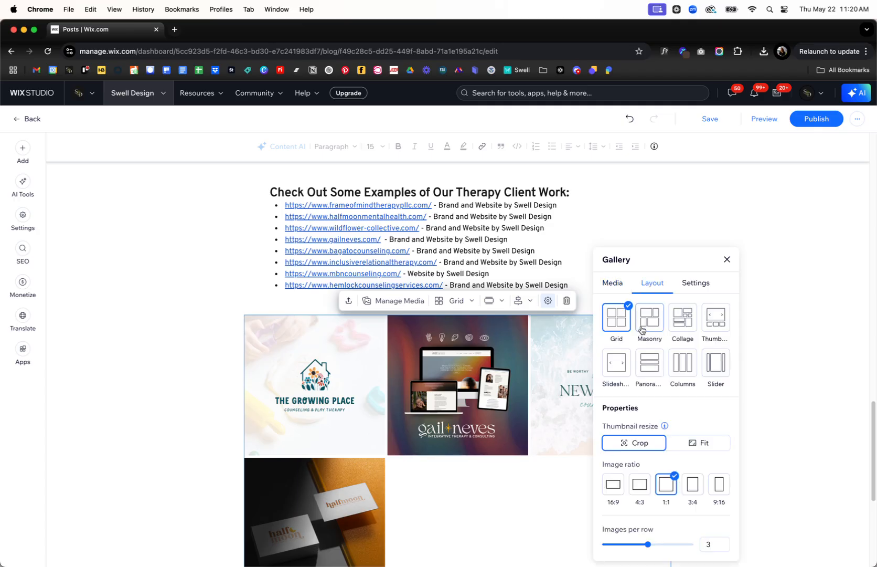
click(659, 329)
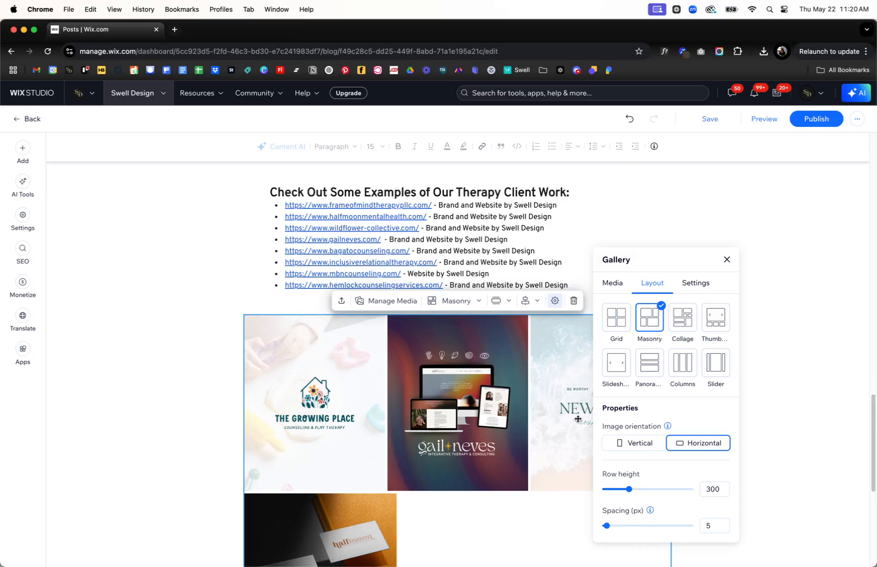
click(640, 446)
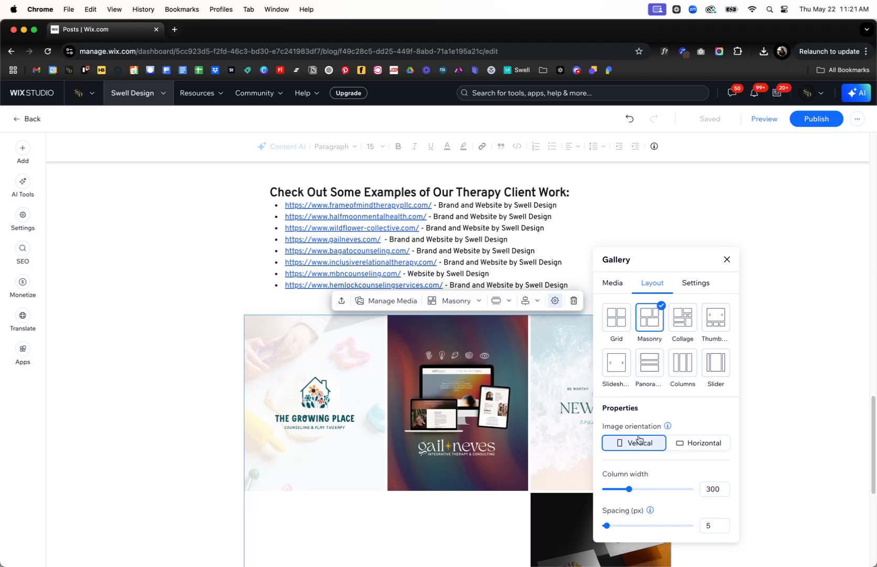
click(685, 325)
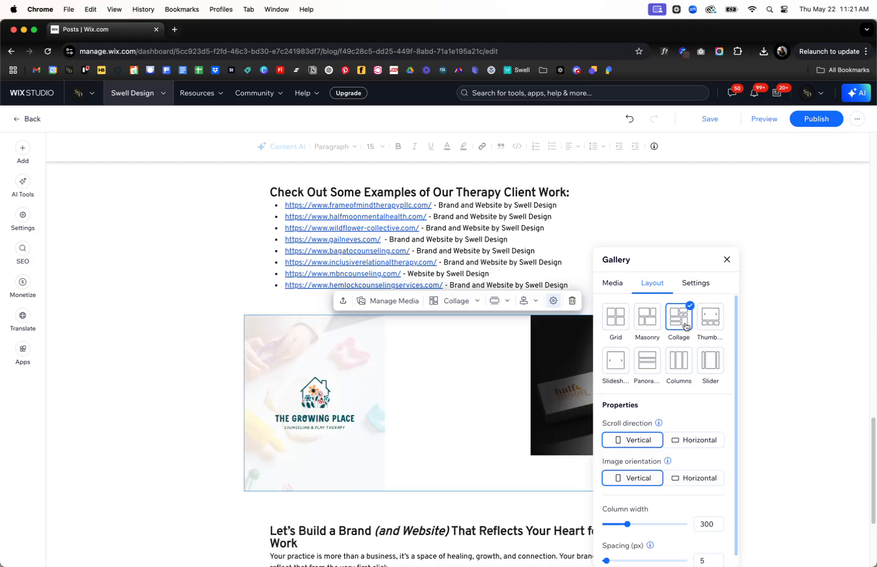
click(619, 328)
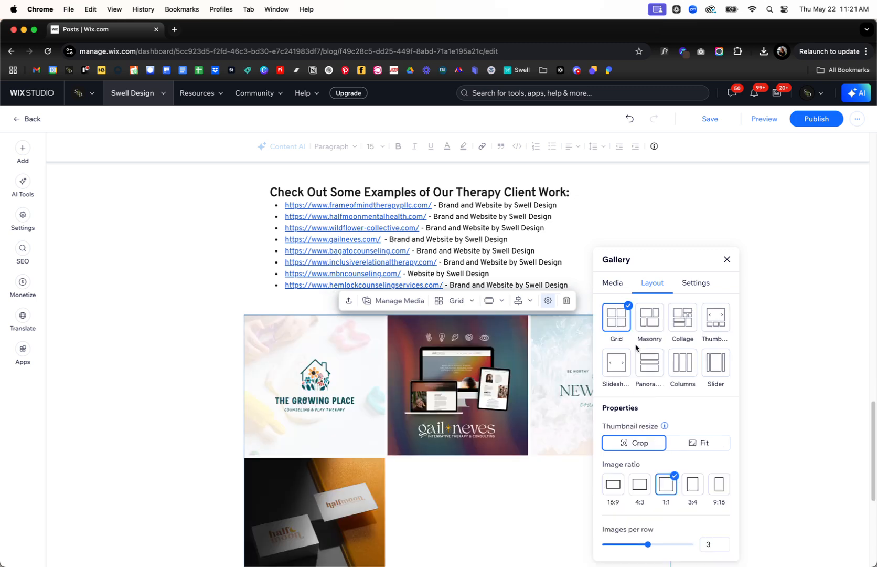
Change the gallery layout to Slider, trying the 3:4 and 9:16 image ratios before returning to 16:9.
click(717, 365)
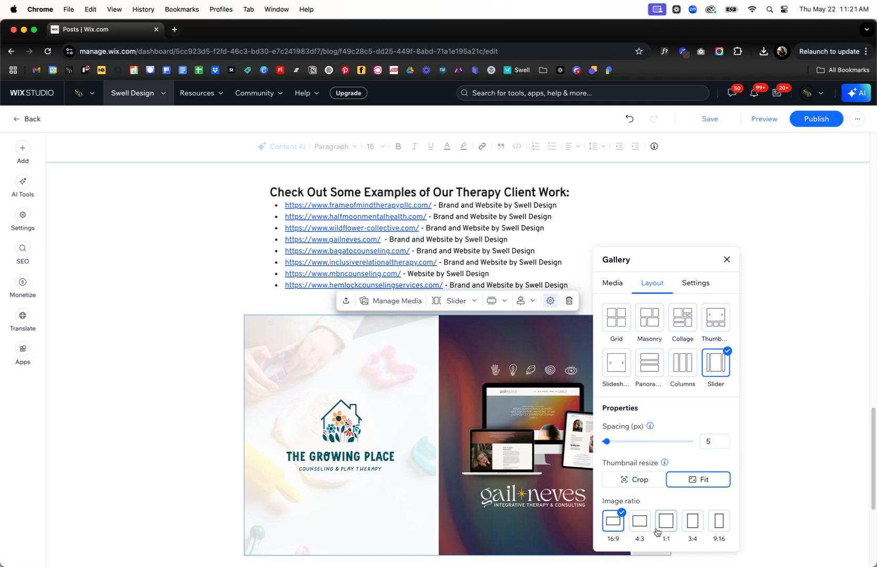
click(687, 529)
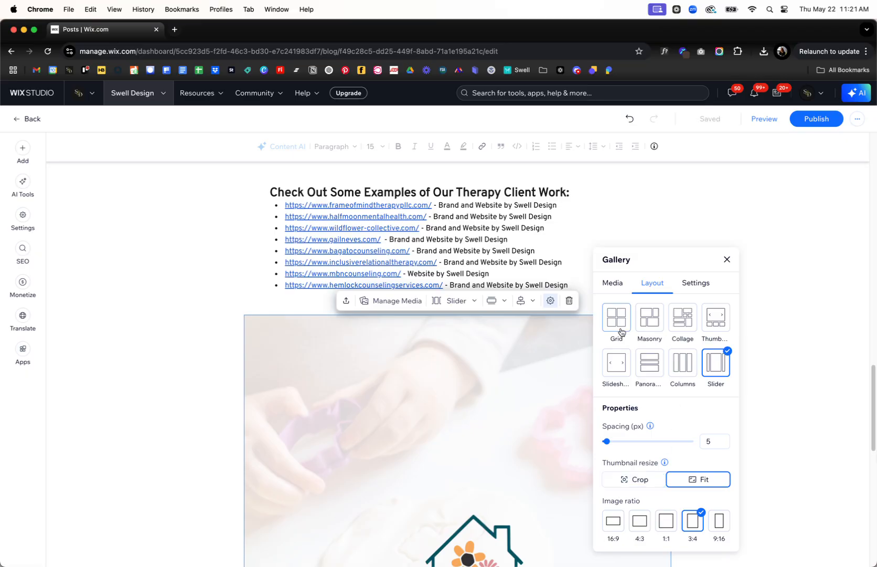
click(696, 522)
click(715, 521)
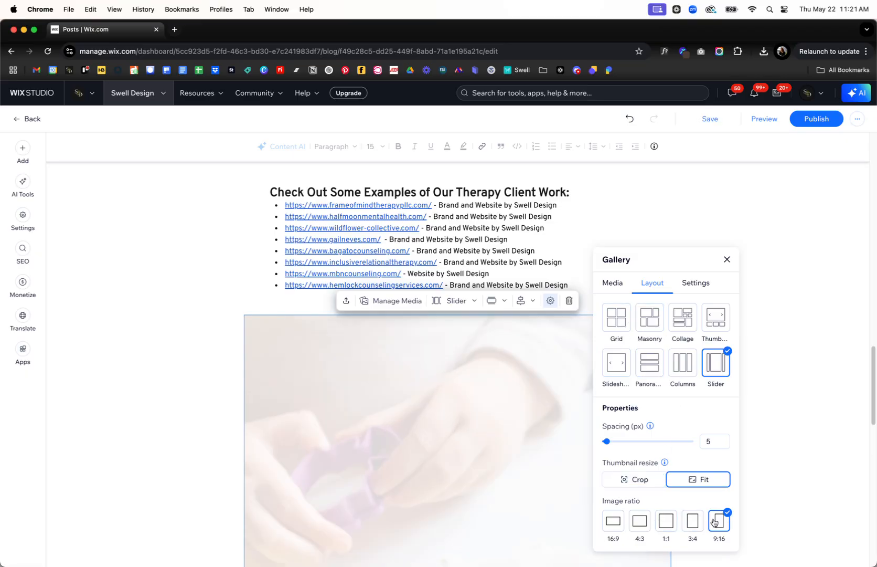
click(613, 522)
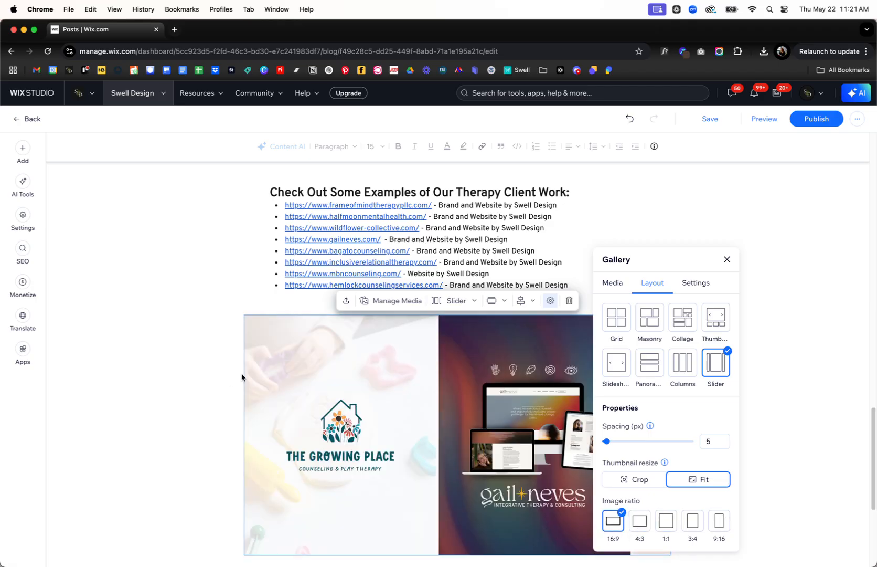
scroll(243, 376, down, 3)
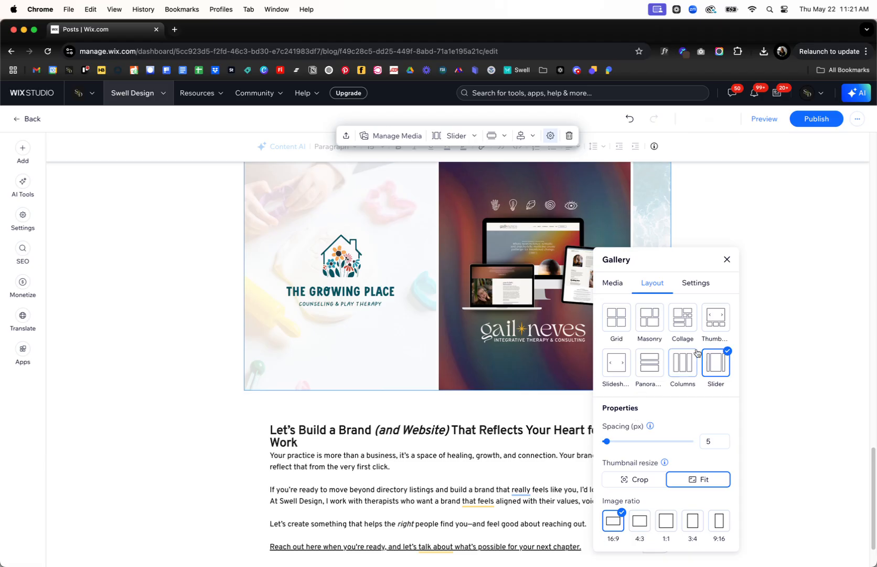
scroll(446, 327, up, 2)
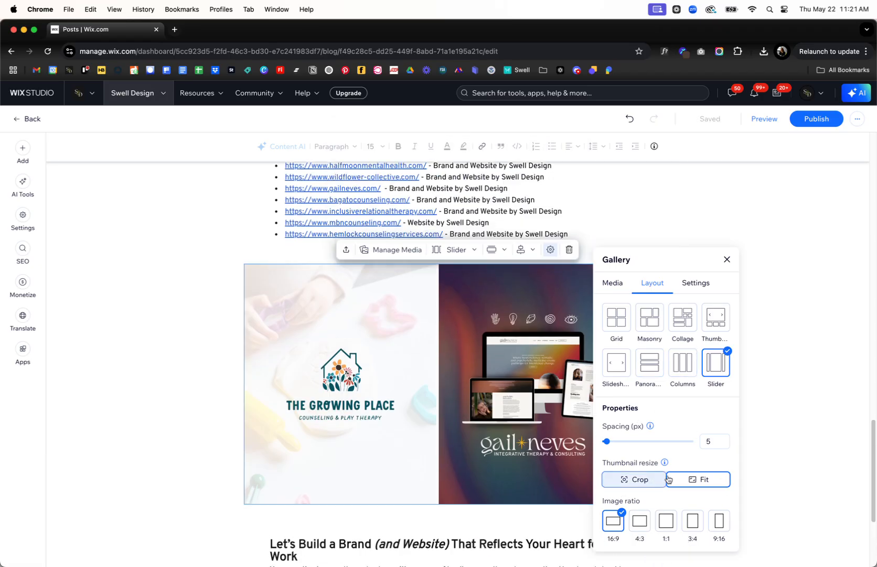
Allow downloads for the gallery images, recheck the gallery's media and layout options, and close its settings.
click(692, 285)
click(652, 283)
click(698, 286)
click(722, 326)
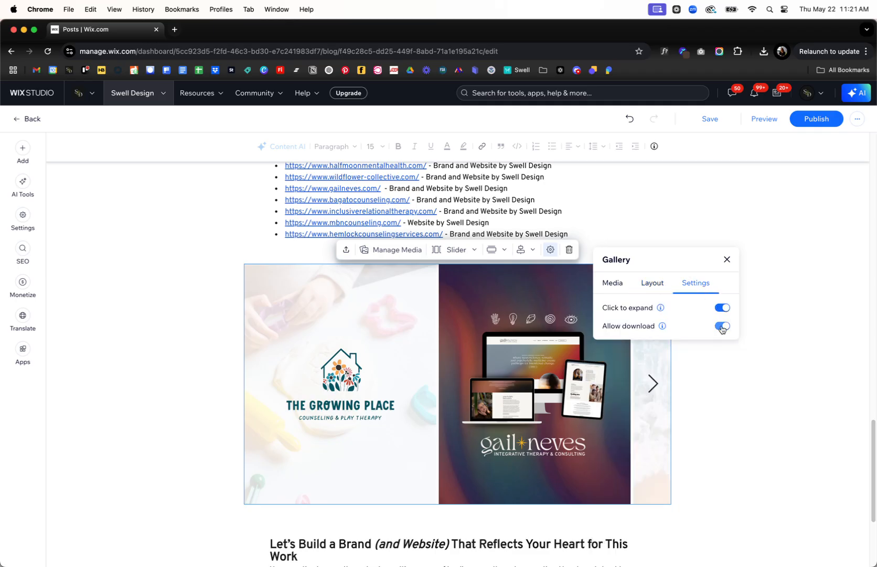
click(610, 284)
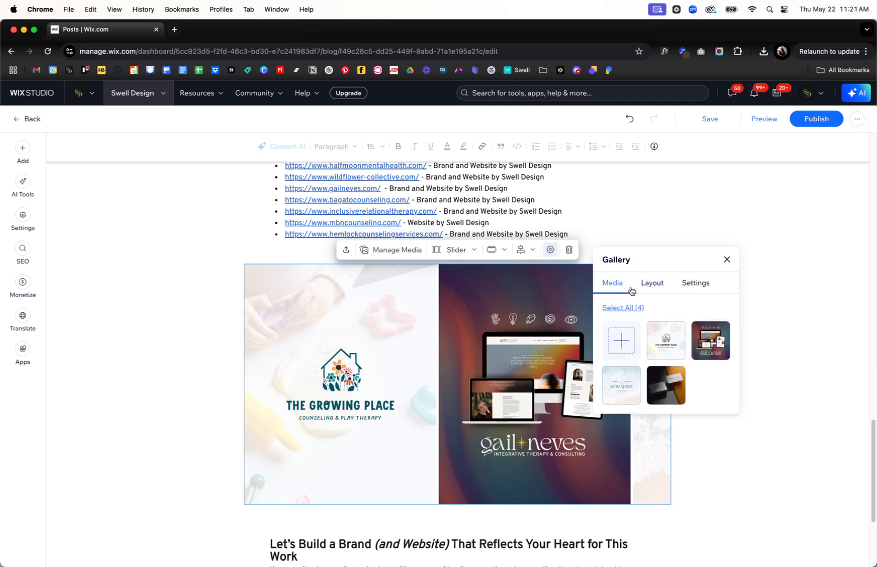
click(655, 286)
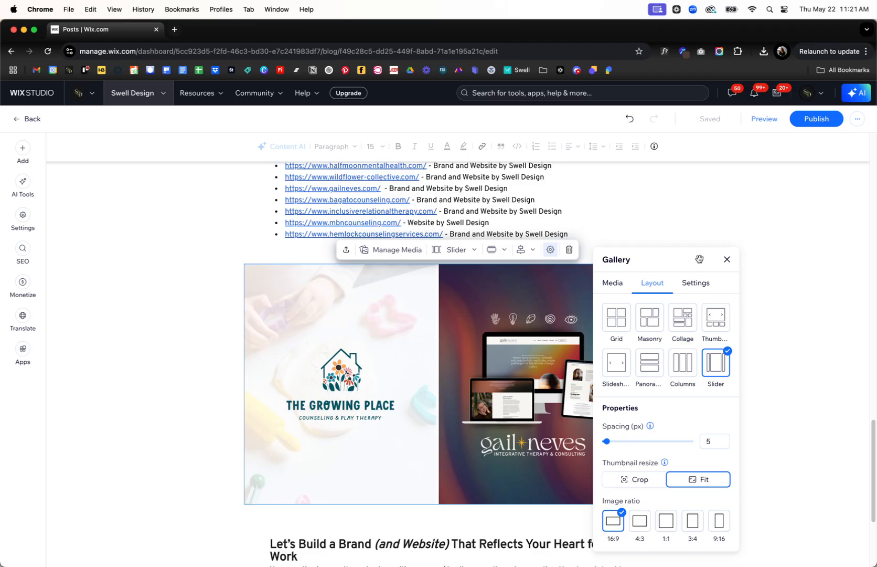
click(725, 259)
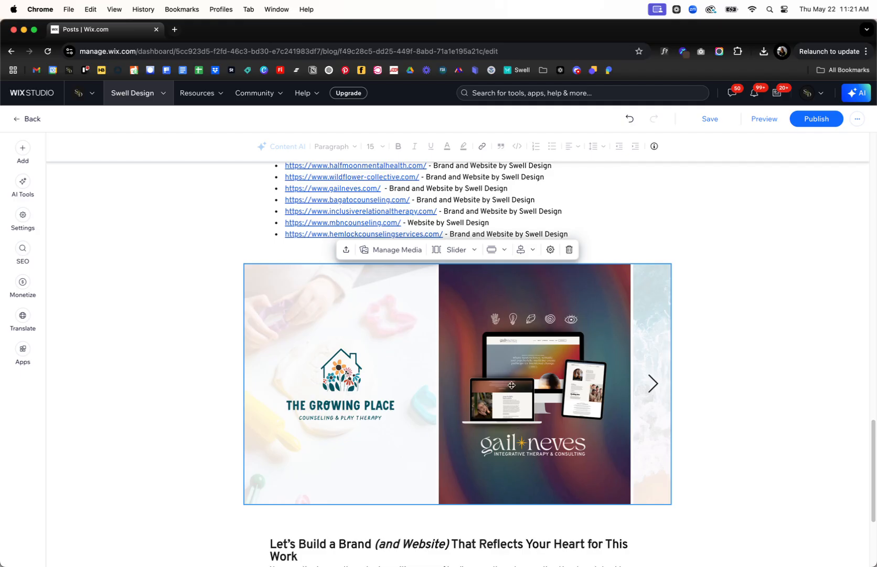
Open the post's general settings and examine the featured image, publish date, writer and commenting options.
scroll(711, 390, down, 3)
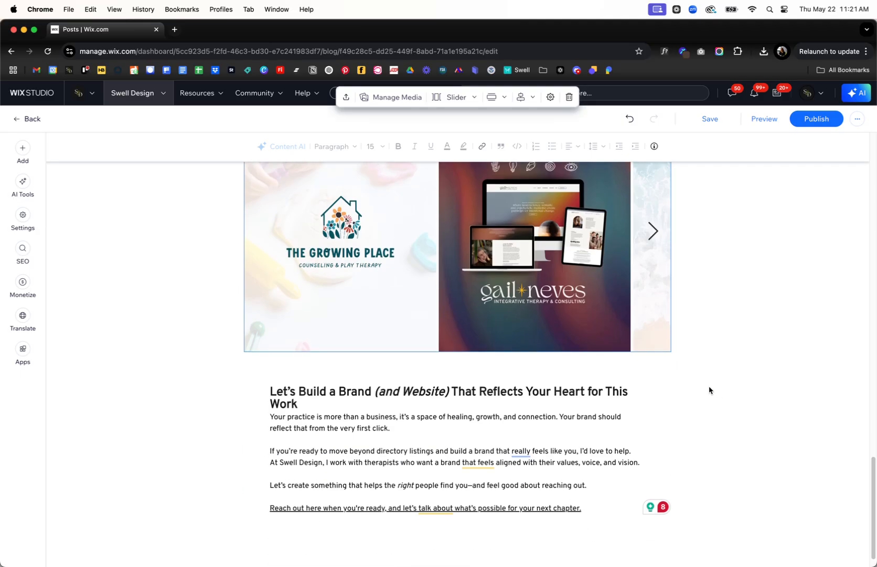
scroll(441, 391, up, 20)
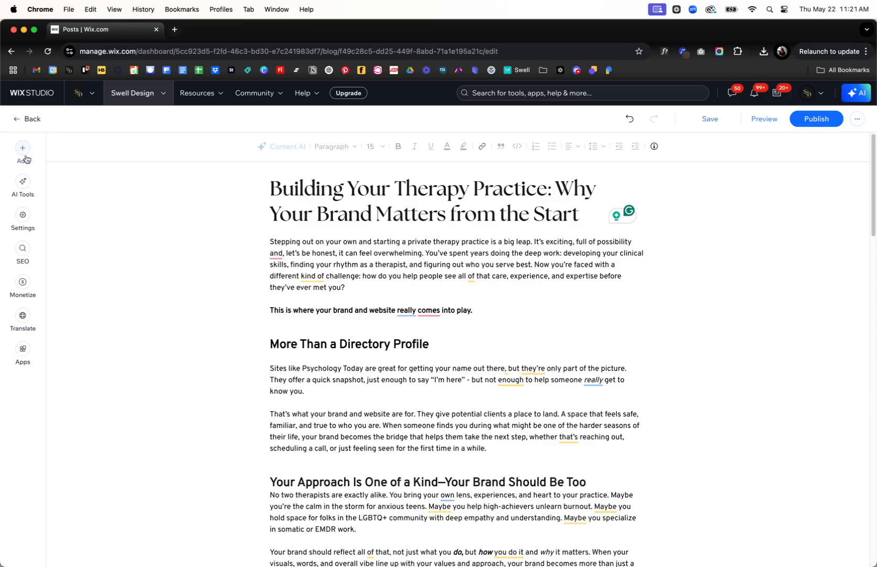
click(22, 217)
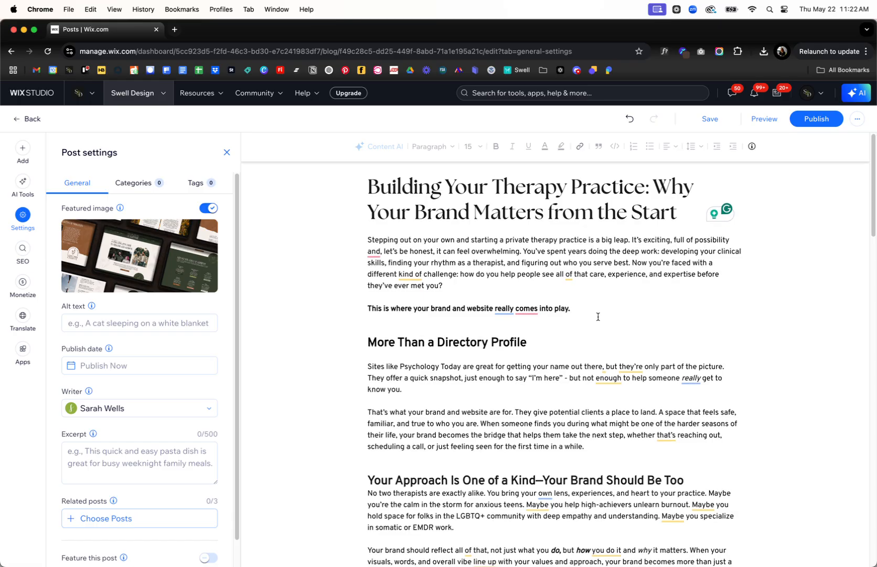
scroll(598, 317, down, 5)
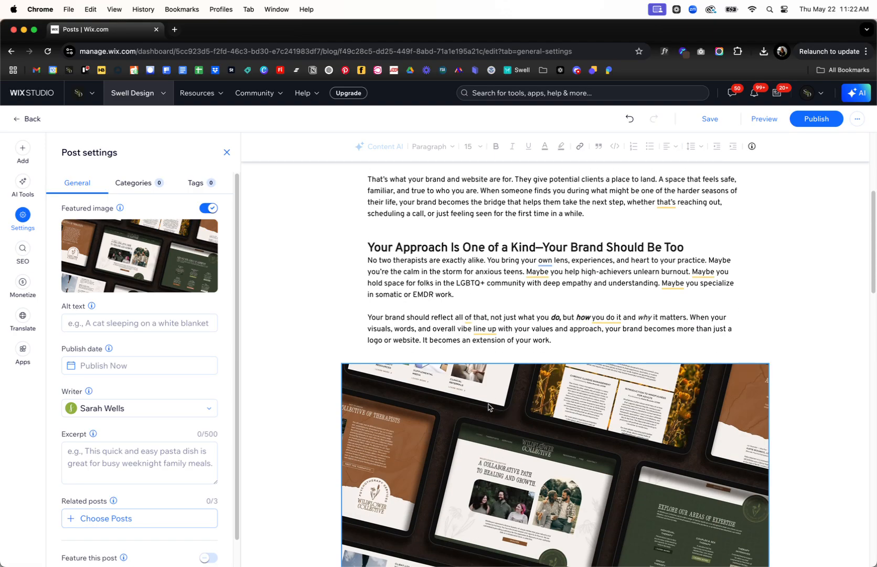
mouse_move(143, 254)
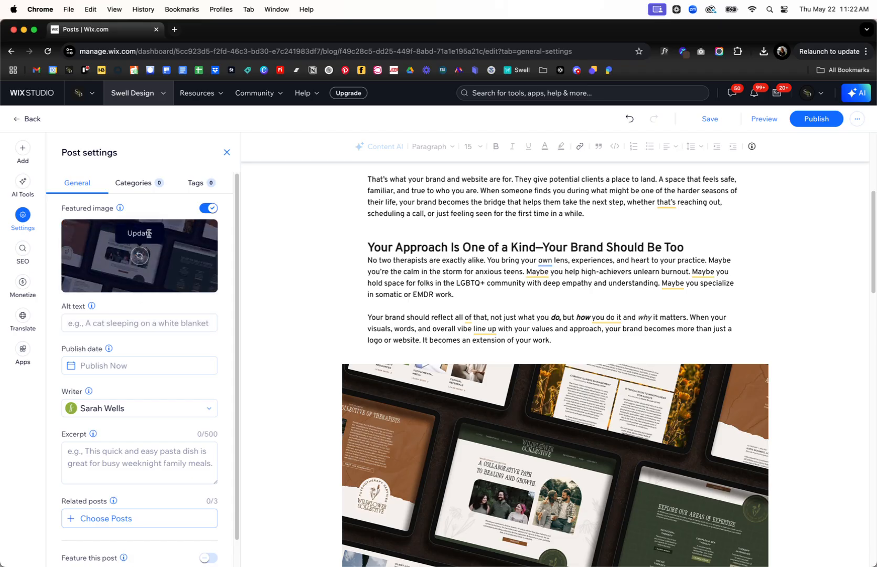
click(104, 368)
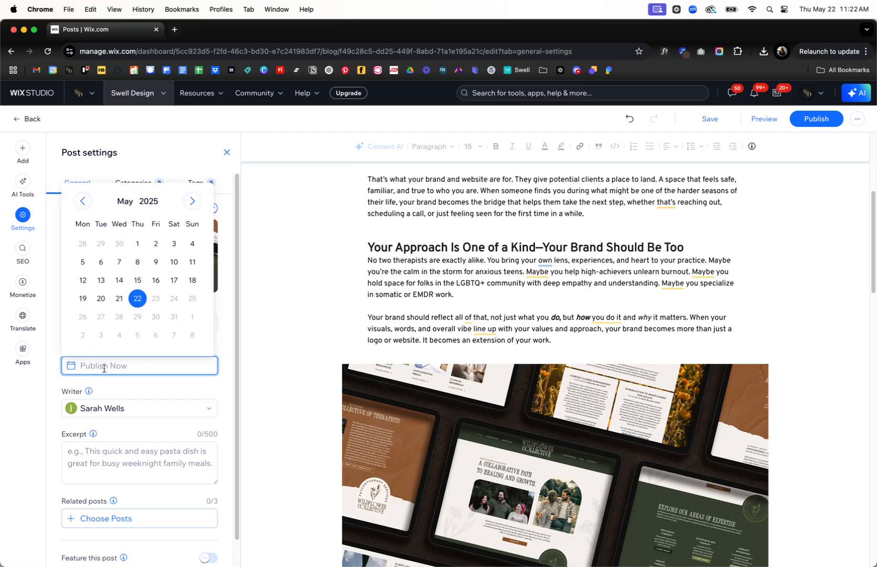
click(135, 383)
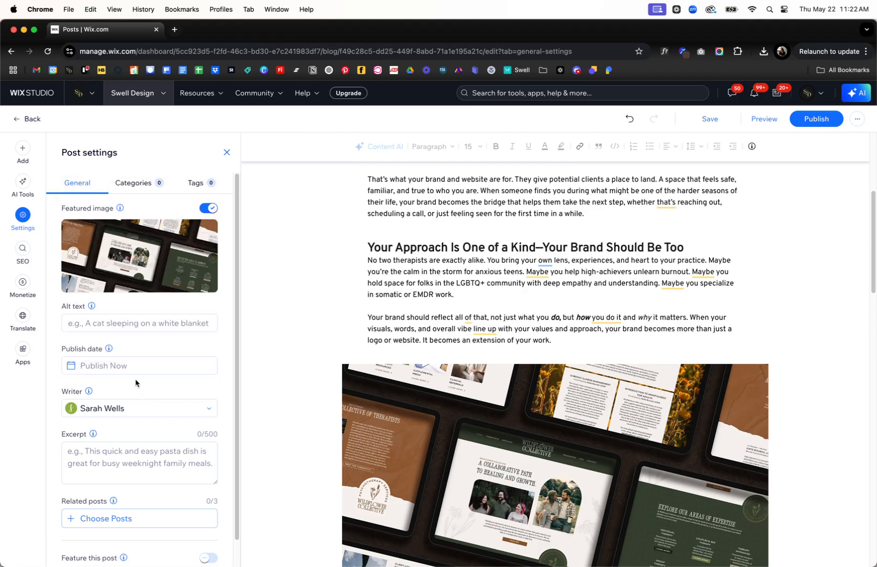
scroll(131, 388, down, 1)
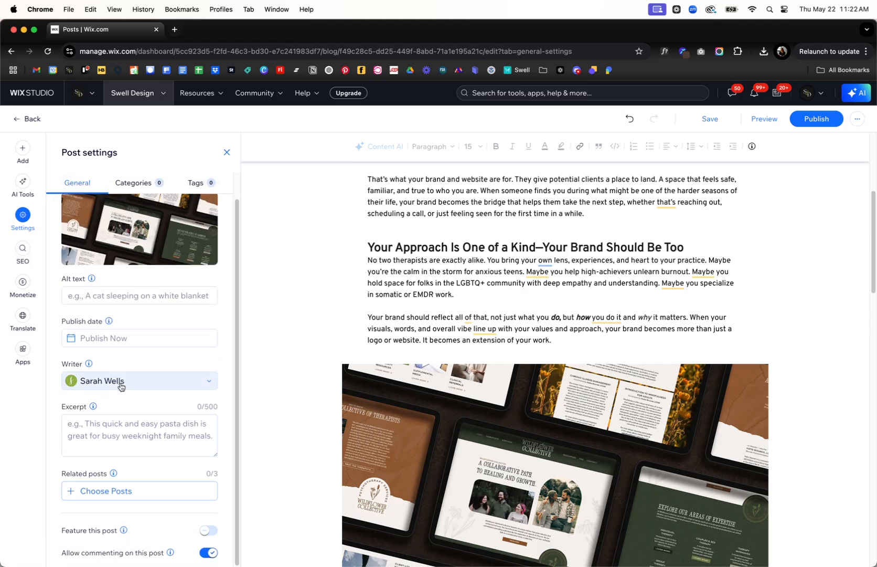
click(121, 386)
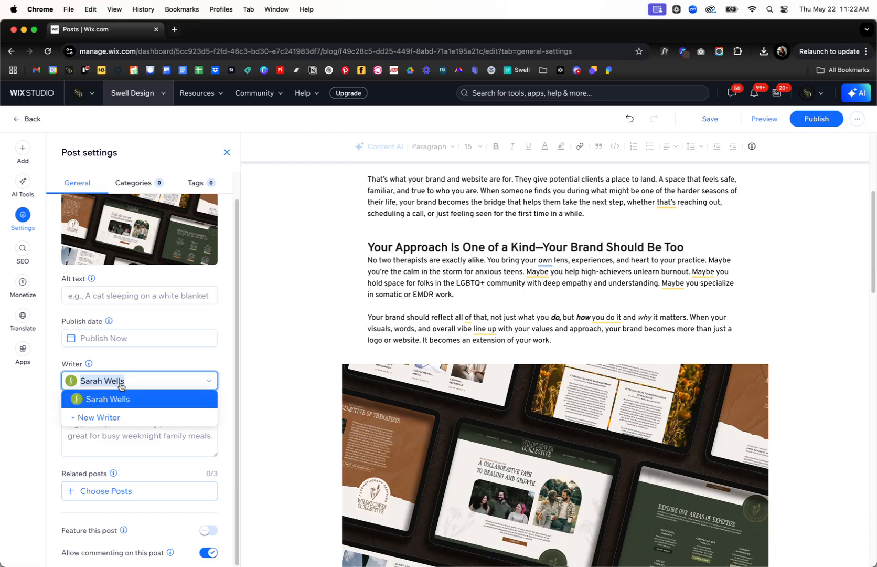
click(131, 361)
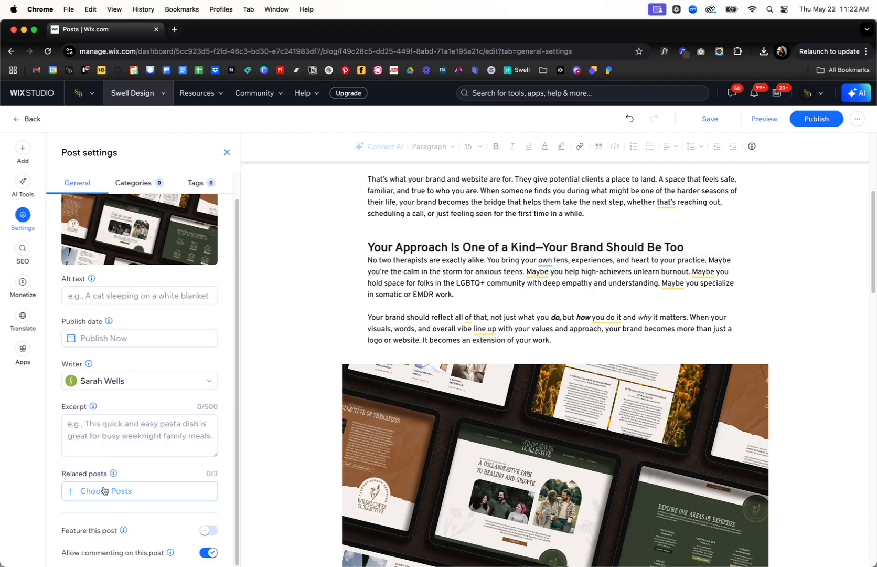
click(208, 551)
Open the post's SEO settings and save "therapy brand logo website" as the focus keyword.
click(22, 250)
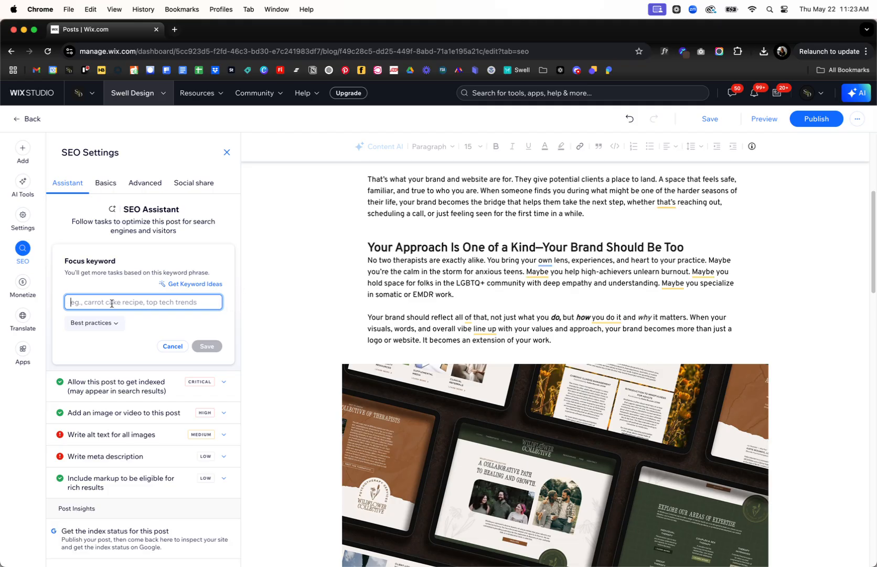
mouse_move(162, 284)
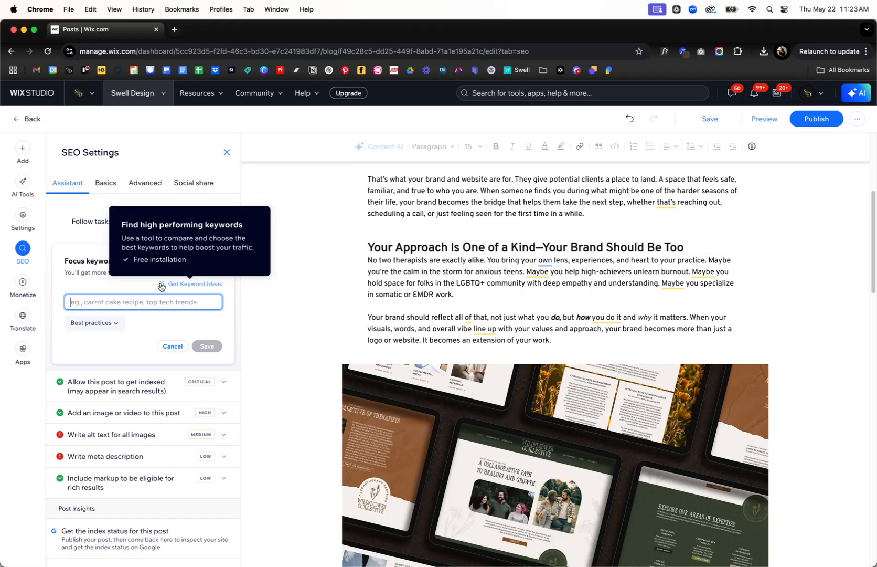
text(therapy bra)
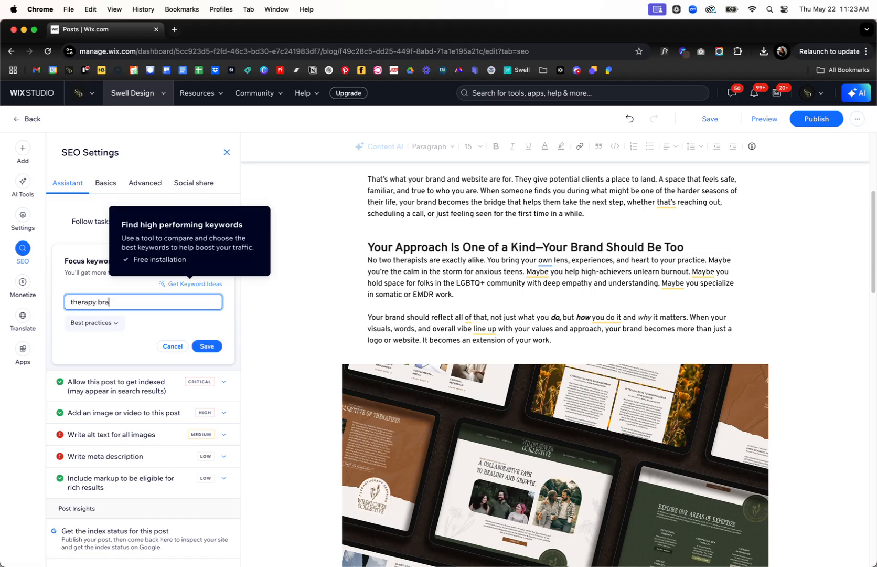
text(nd logo website)
click(210, 347)
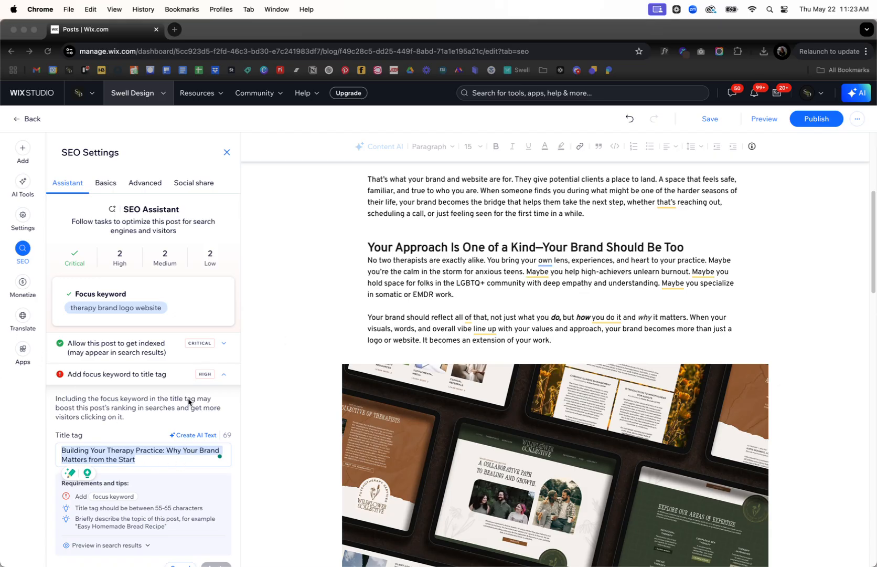
Change the post's focus keyword to "therapy brand" and save the change.
click(162, 289)
click(217, 295)
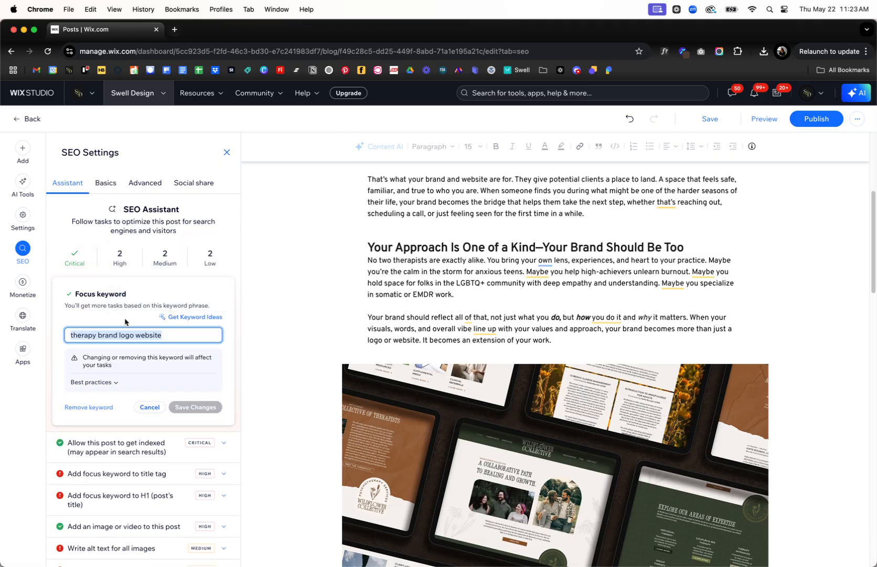
mouse_move(191, 323)
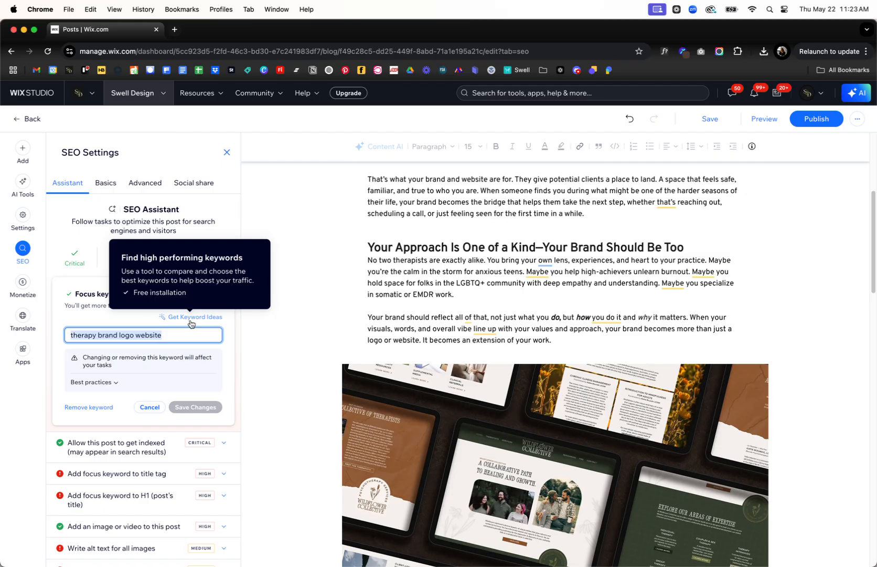
text(therapy )
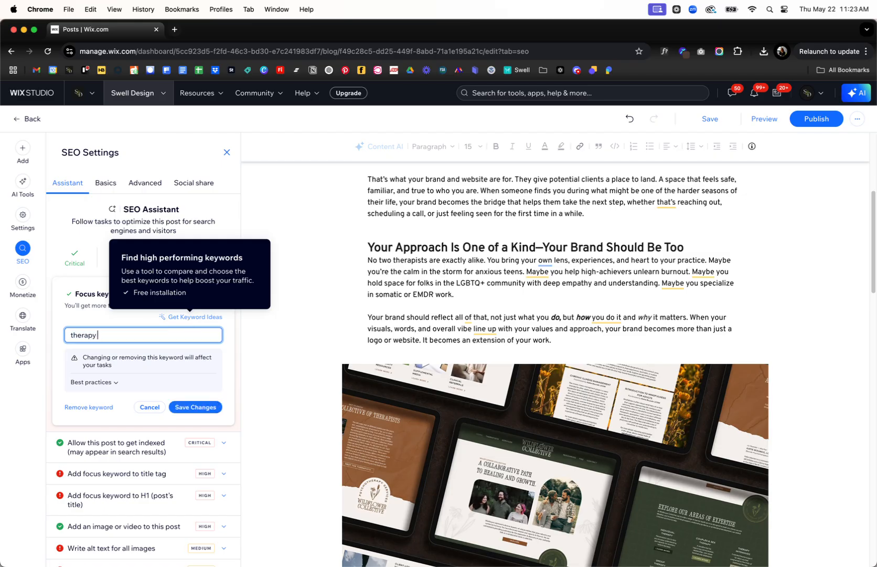
text(brand)
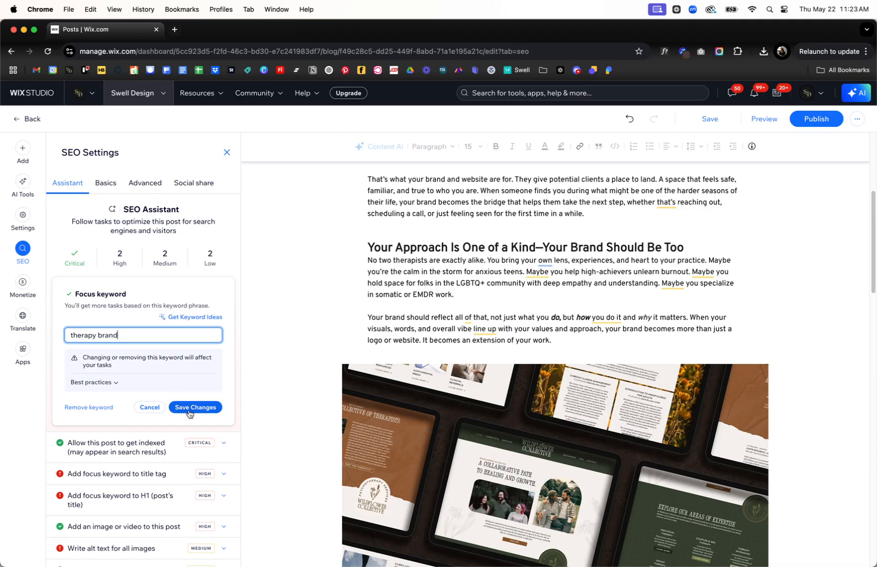
click(189, 413)
click(535, 353)
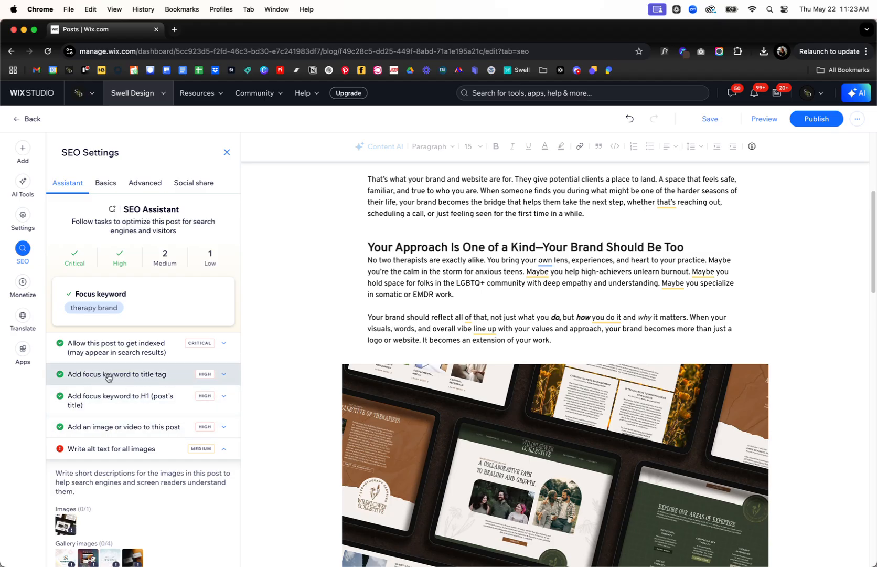
Examine the SEO checklist tasks for image alt text and for adding the focus keyword to the body text.
scroll(149, 446, down, 3)
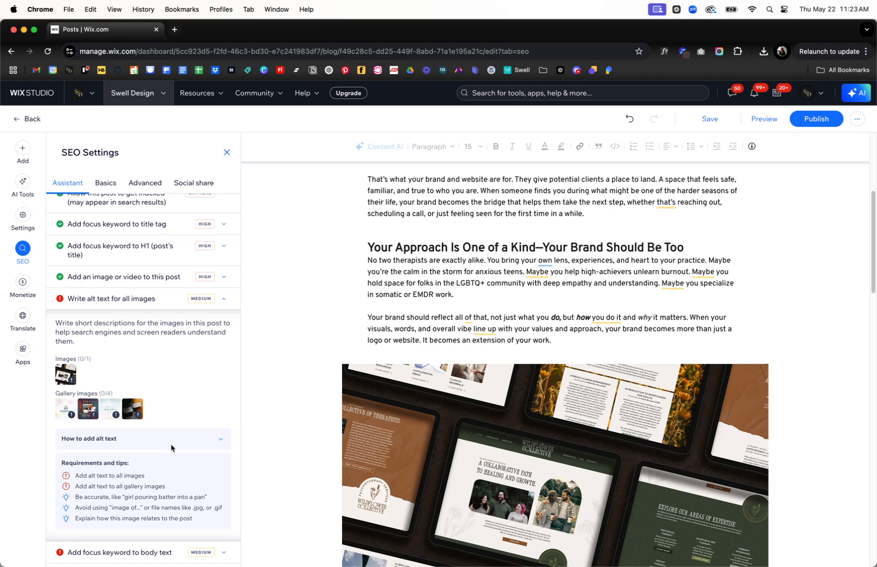
scroll(171, 448, down, 3)
click(210, 493)
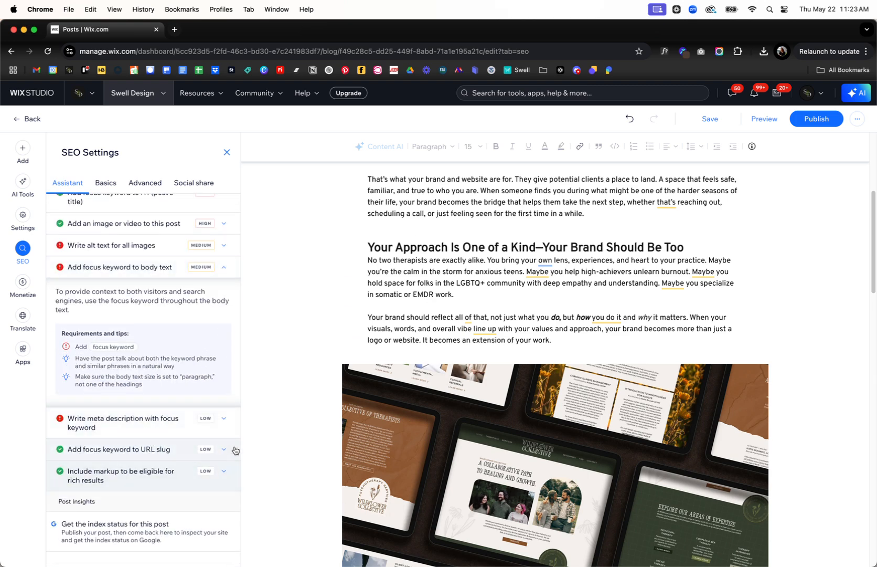
mouse_move(128, 349)
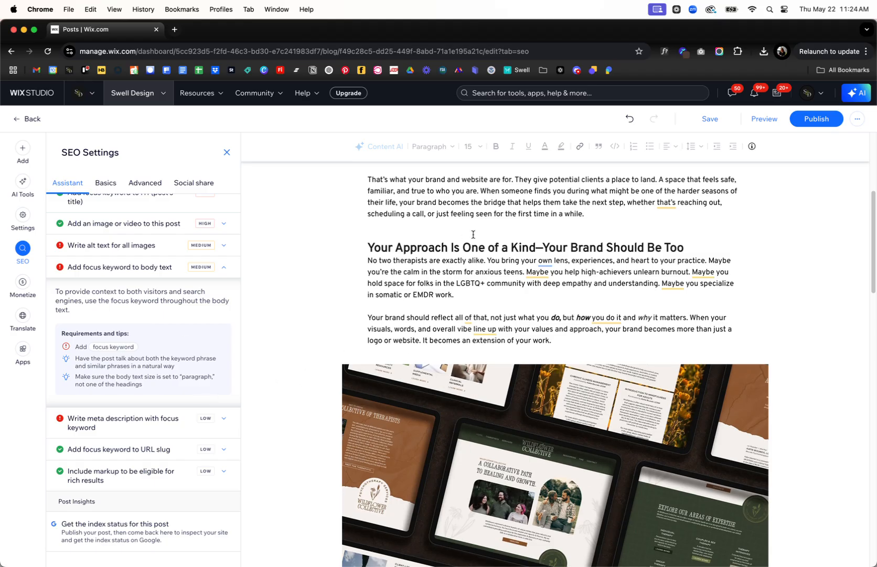
Insert "therapy" before "brand" in the bold sentence above the "More Than a Directory Profile" heading.
scroll(424, 308, up, 5)
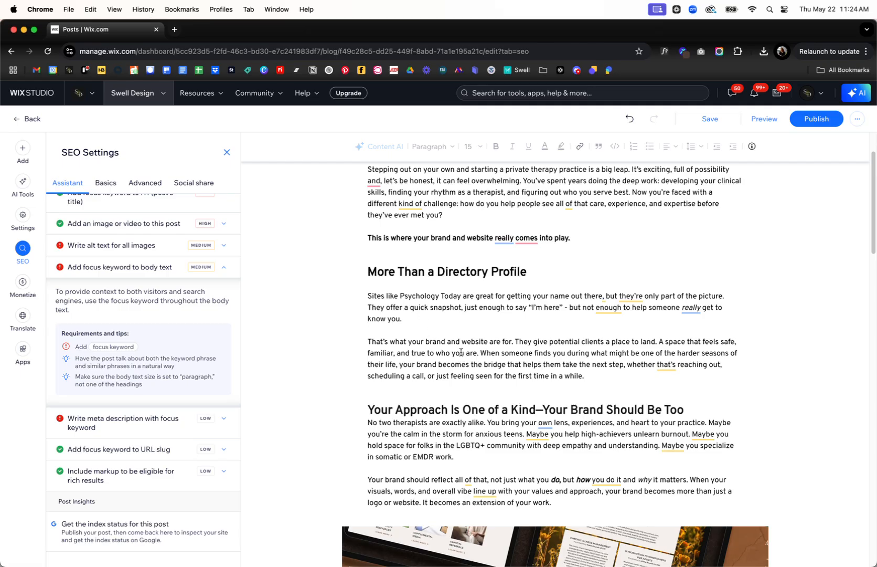
scroll(449, 322, up, 3)
click(435, 303)
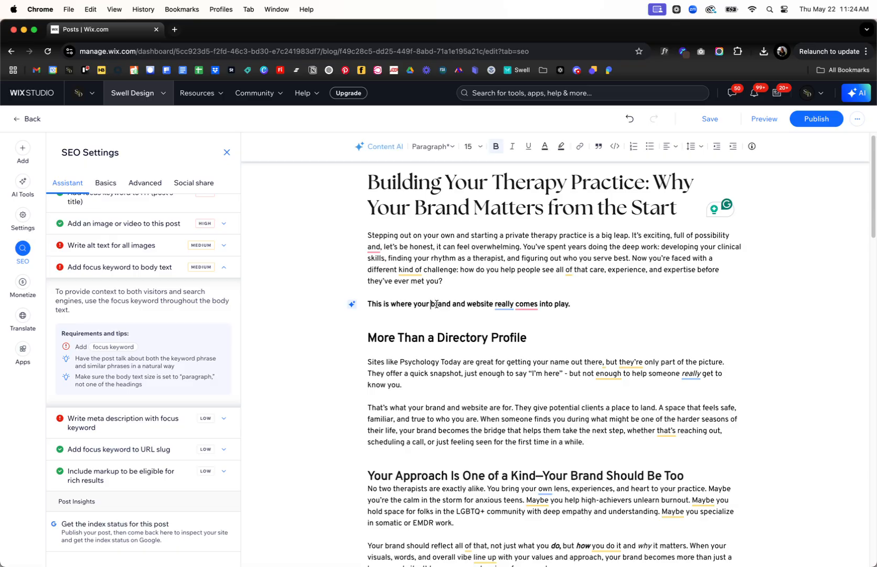
double_click(441, 303)
key(super+c)
key(super+v)
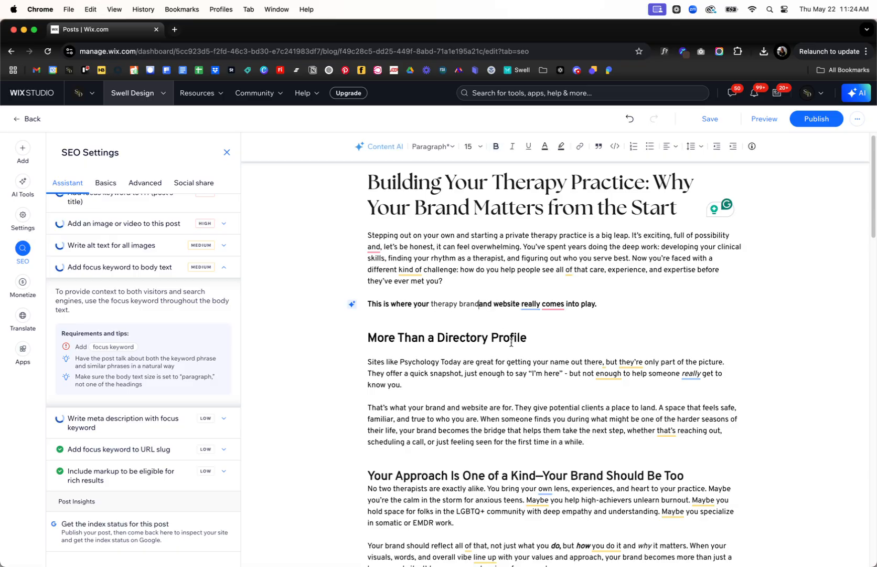
key(super+z)
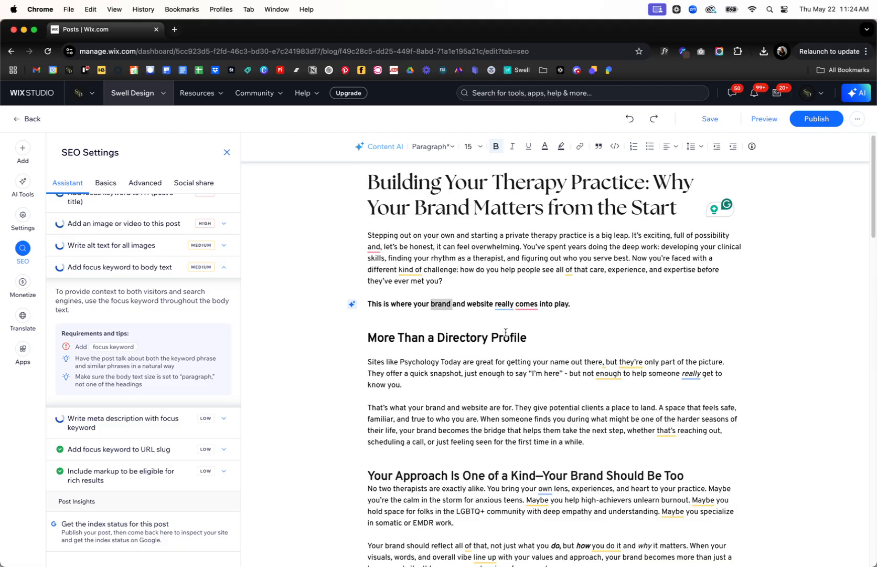
key(Left)
text(therapy)
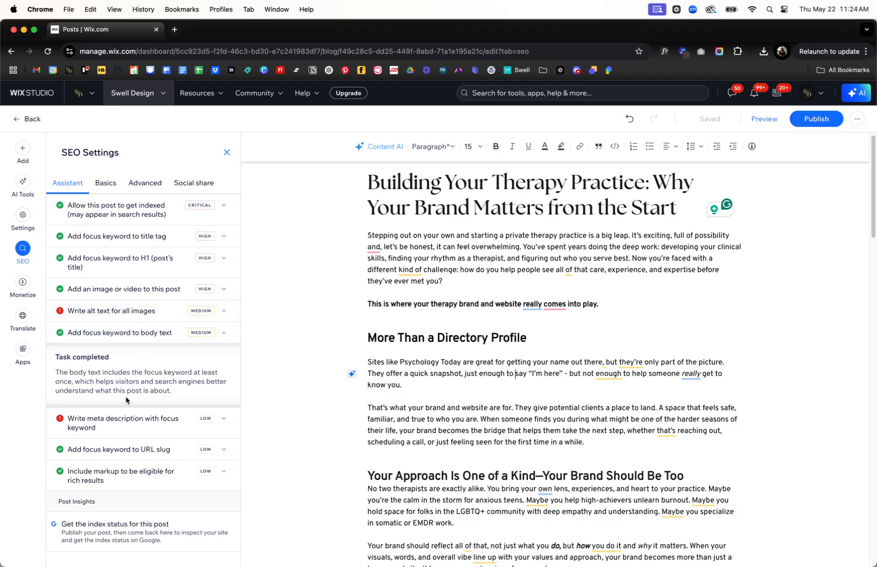
Apply the meta description "The importance of having a brand and website as a therapy practice owner to showcase what sets your practice apart from others.".
click(147, 424)
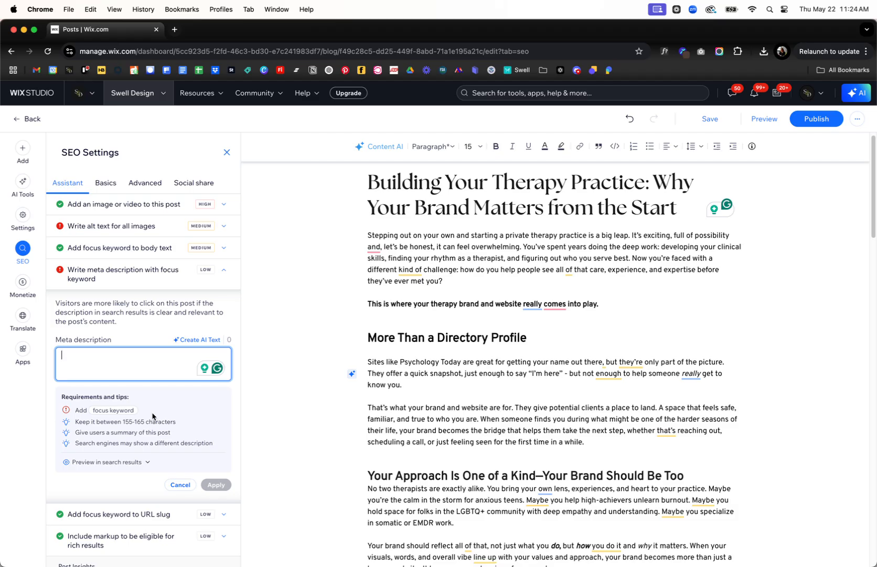
text(The imp)
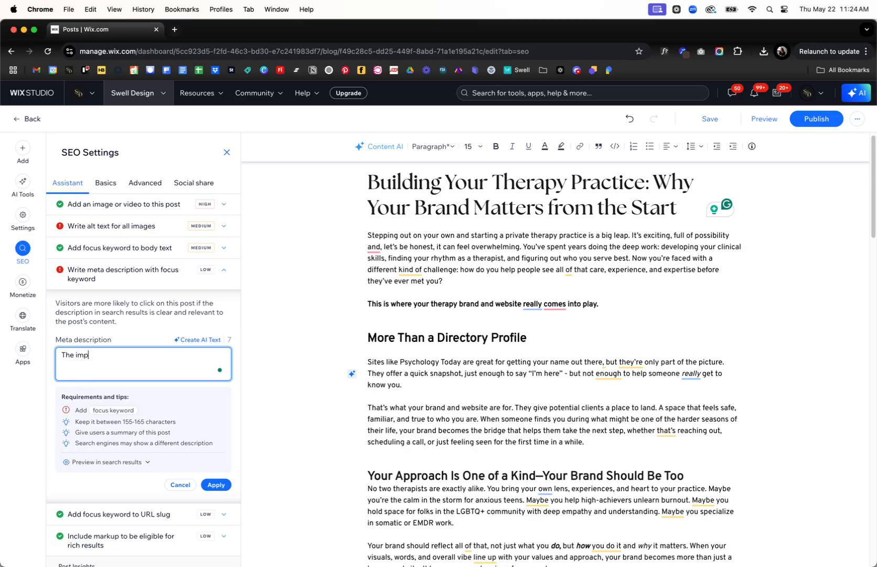
text(ortance of having a)
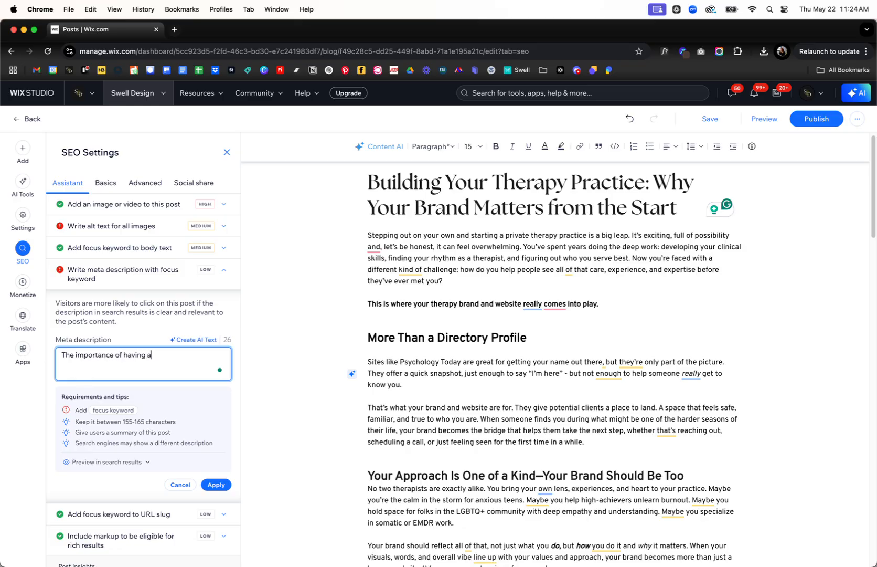
text( brand and website as a therapy own)
key(BackSpace)
key(BackSpace)
key(BackSpace)
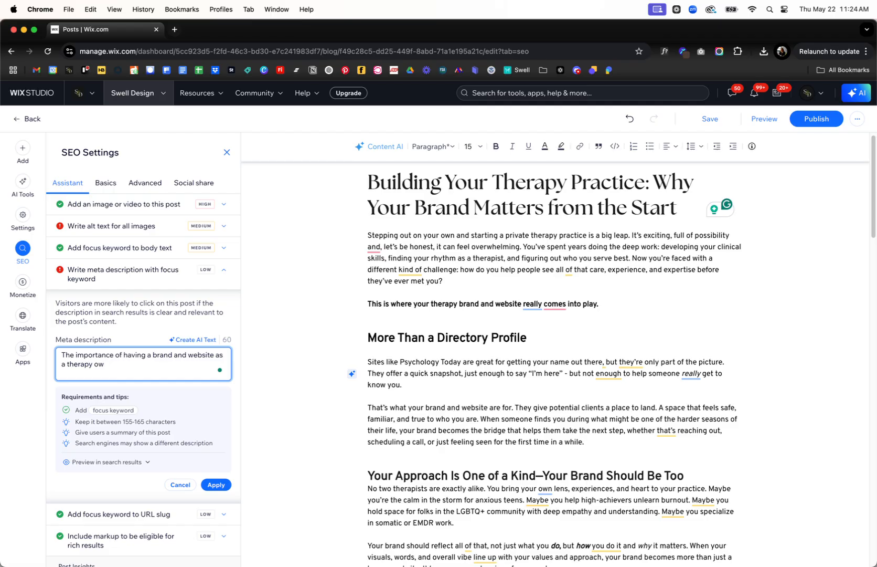
text(practice owner to showcase what sets your pra)
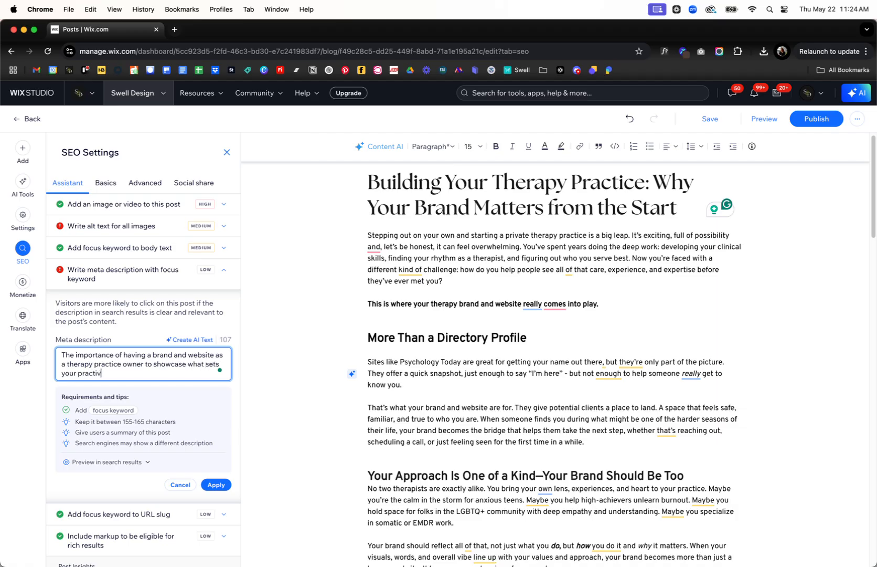
text(ctice apart from others)
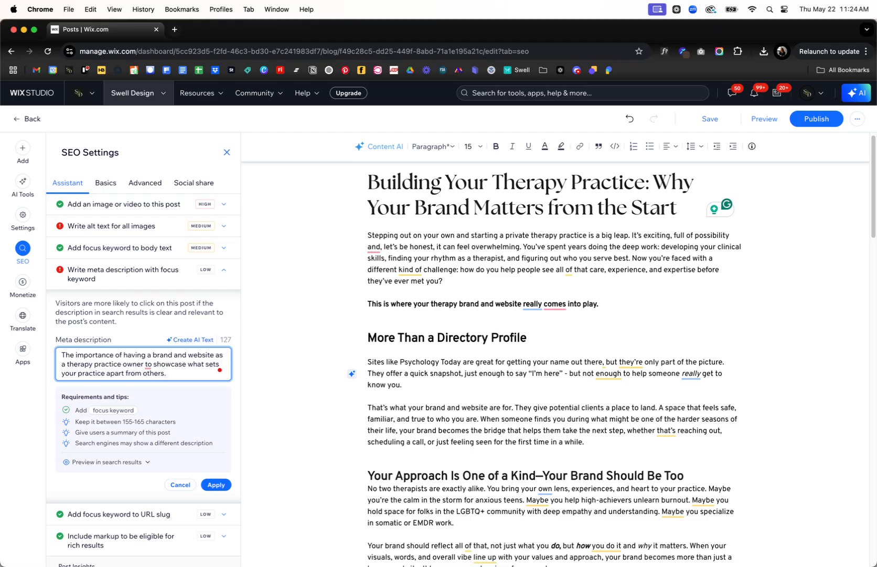
text(.)
click(217, 484)
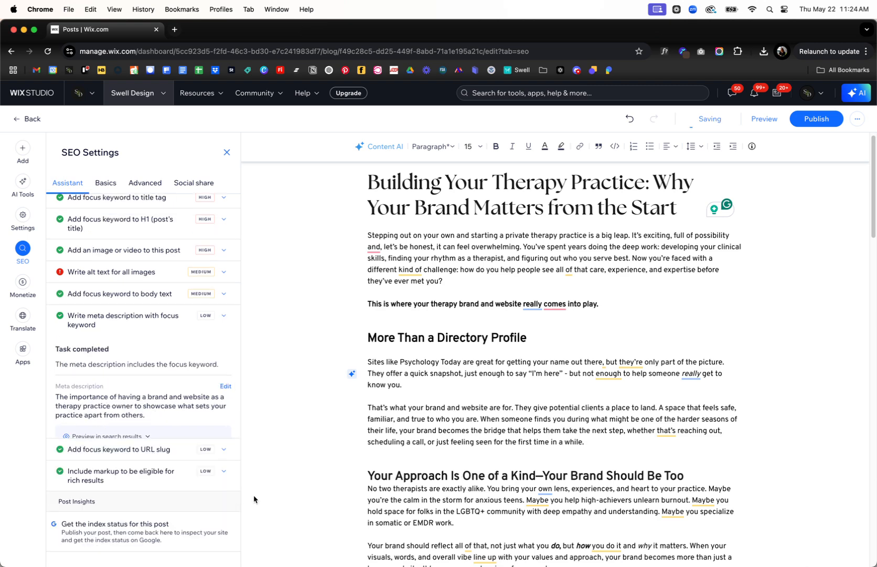
Review the alt text task, then the post's basic and advanced SEO settings.
scroll(220, 488, down, 3)
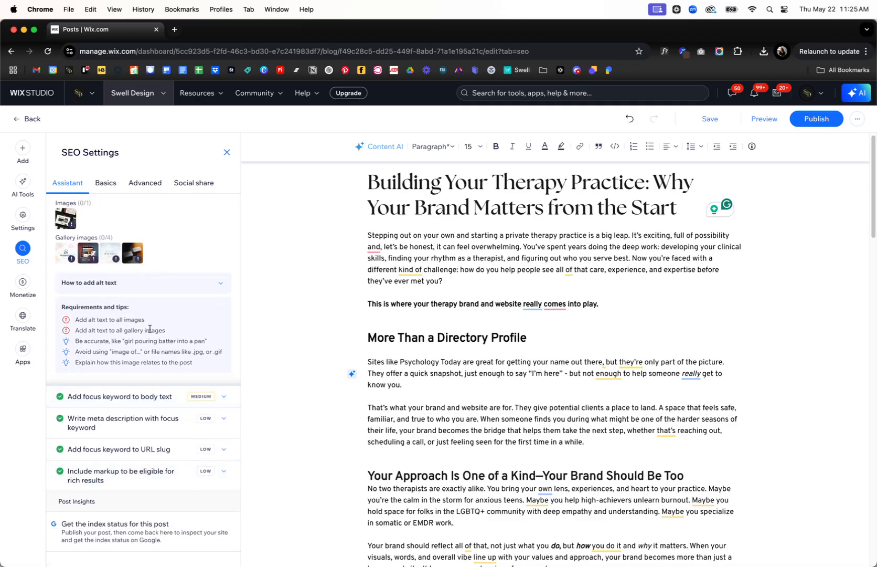
scroll(163, 383, up, 10)
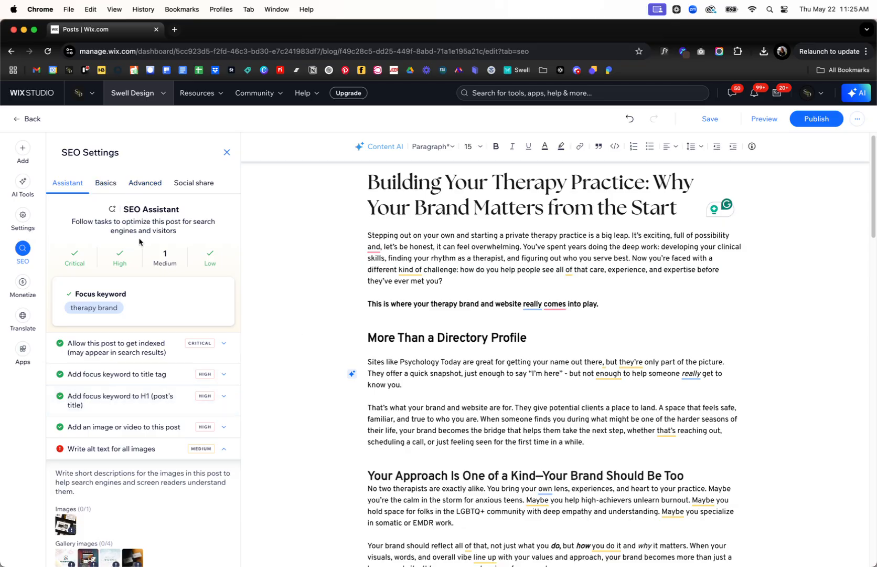
click(106, 183)
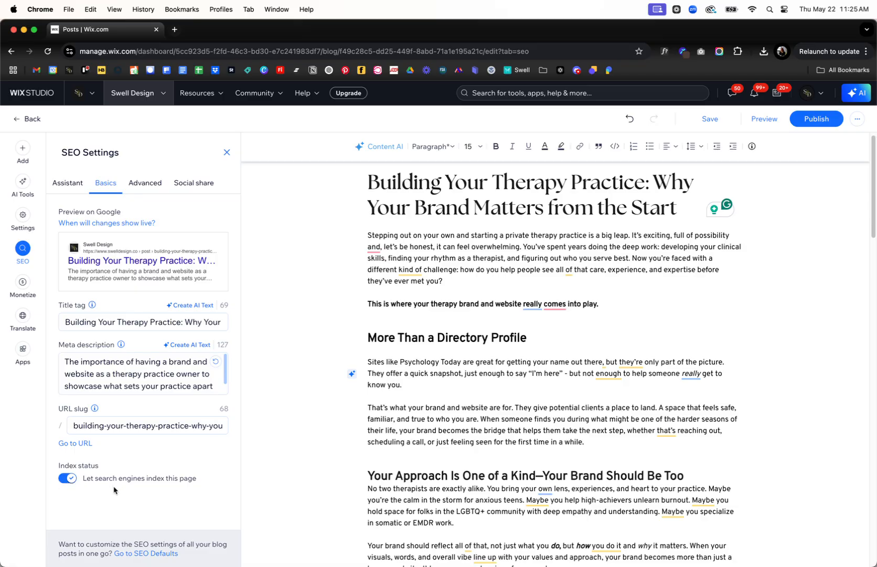
click(152, 183)
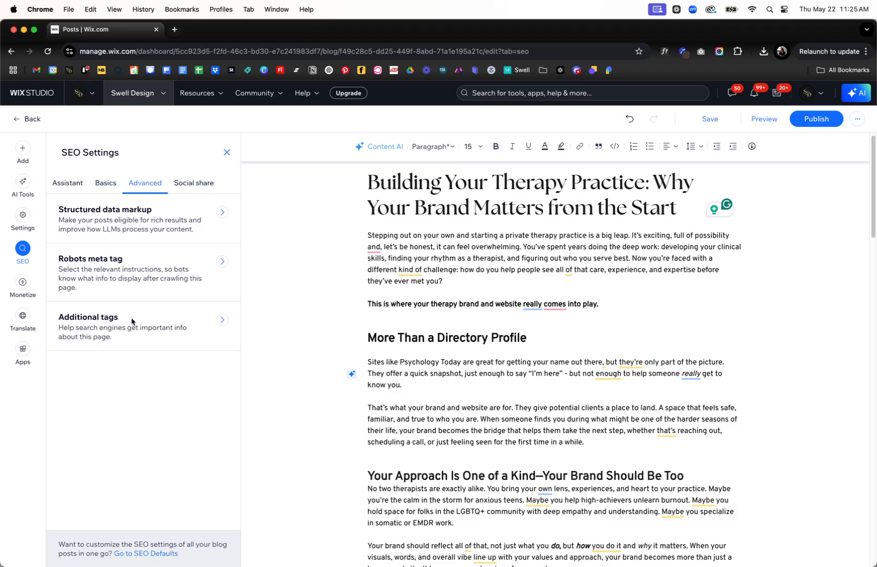
Set Site Launch.png from the Therapy Blog Post folder as the social share image and check the share preview.
click(191, 182)
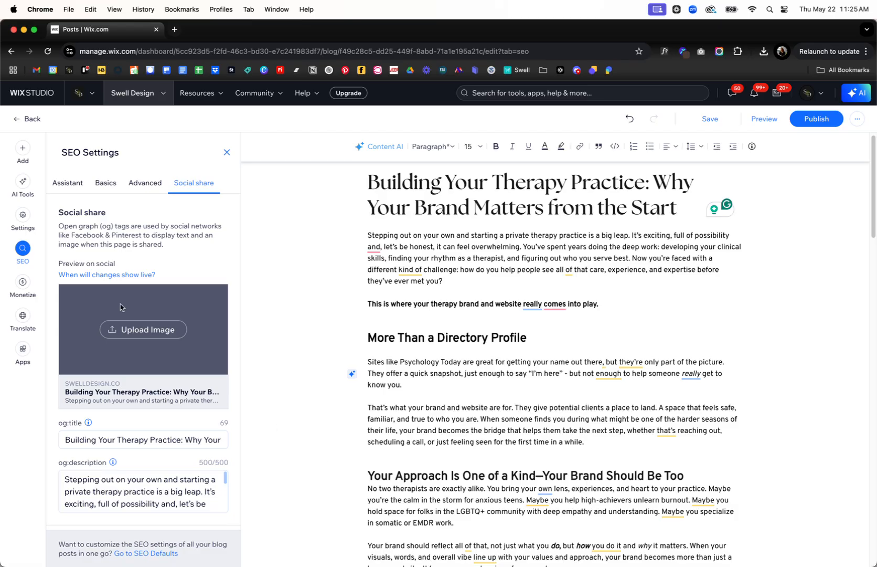
click(143, 329)
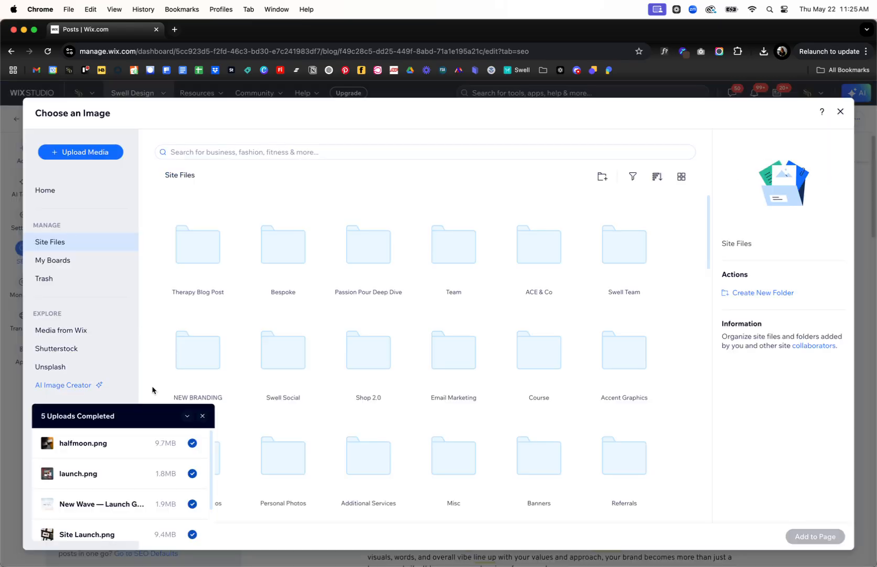
click(202, 416)
click(204, 260)
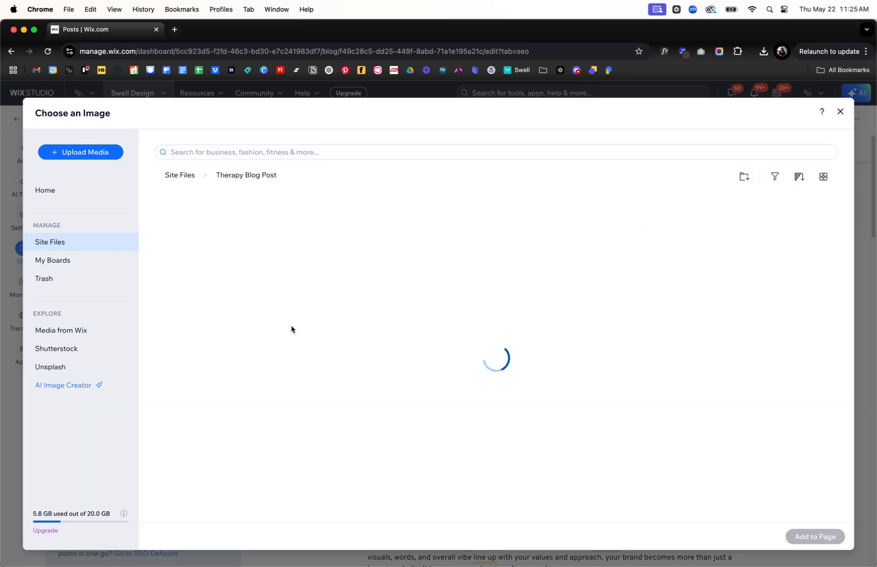
click(286, 252)
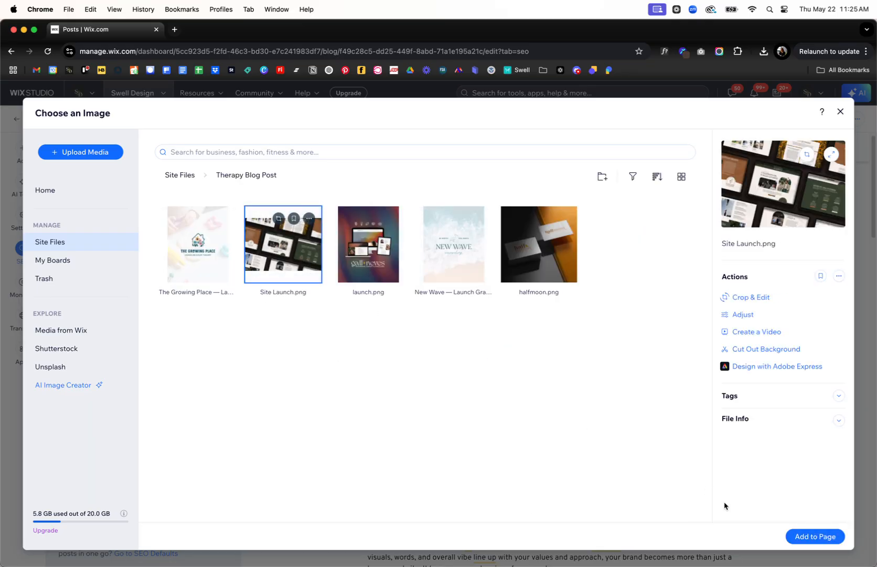
click(815, 536)
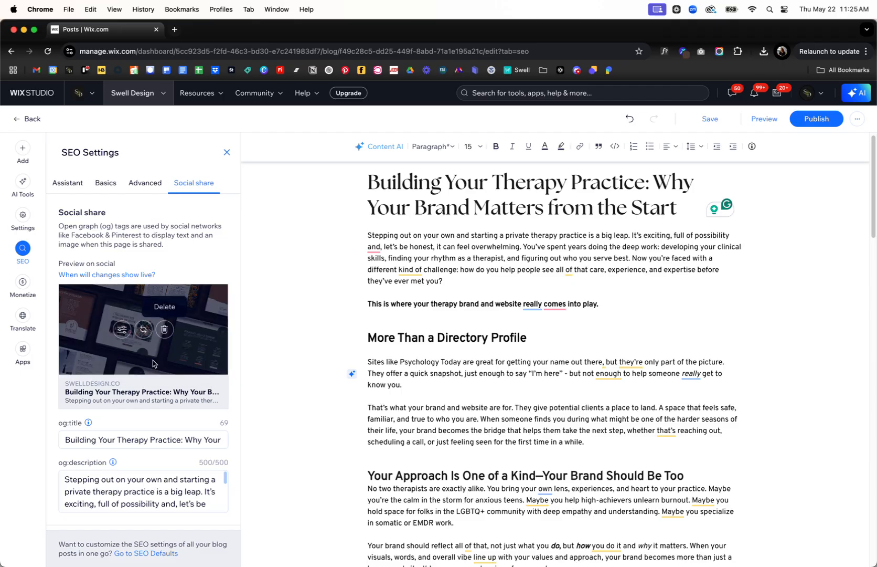
scroll(198, 455, down, 1)
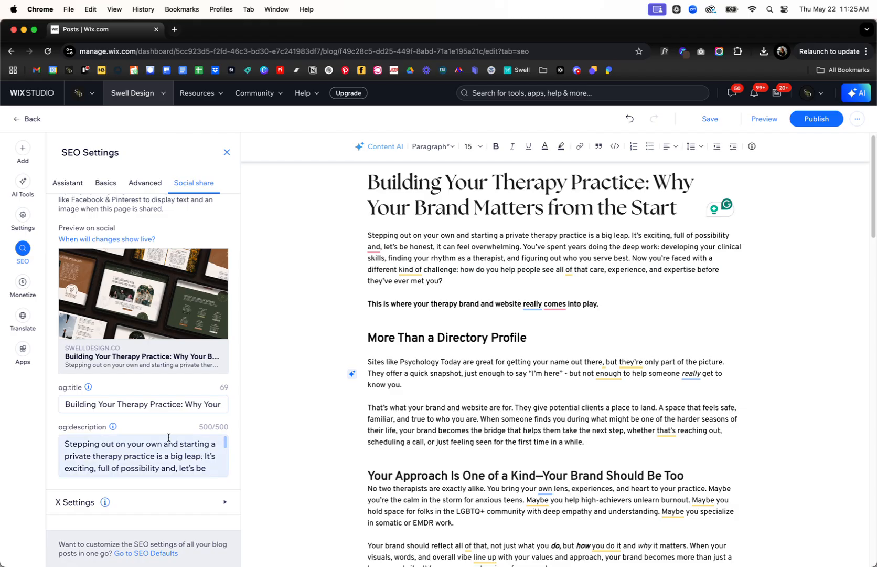
scroll(198, 455, up, 1)
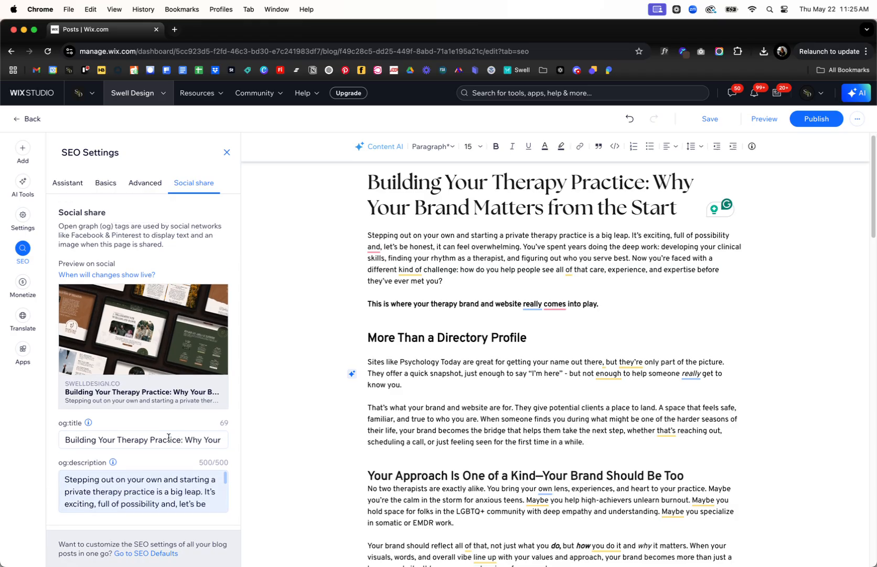
Close the SEO settings and view the blog's subscription plan options for monetizing posts.
click(226, 153)
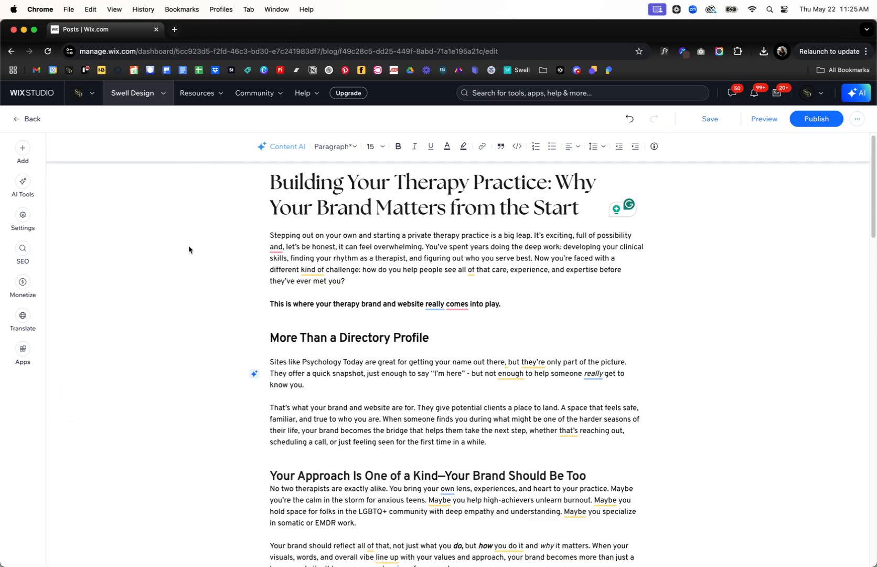
click(22, 284)
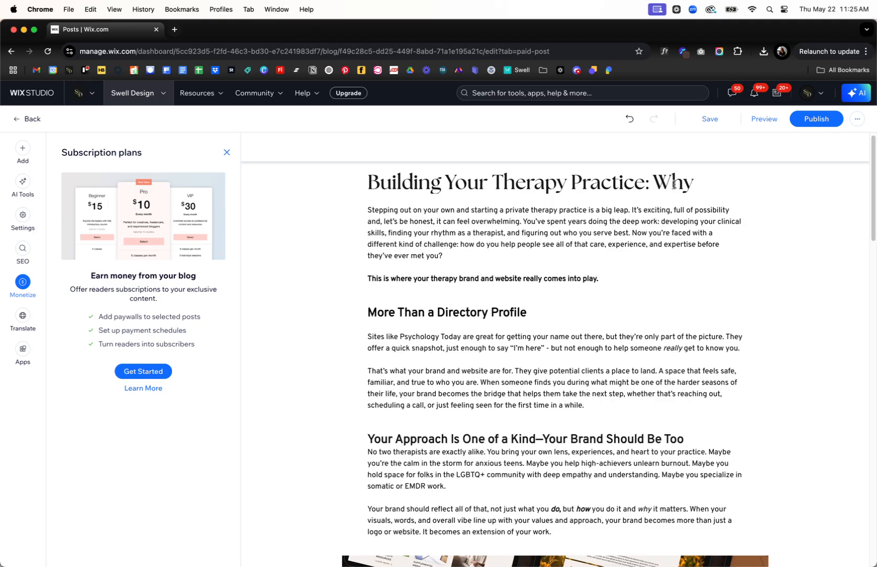
Preview the whole post in desktop view, including the project gallery images and closing section, and return to editing.
click(764, 120)
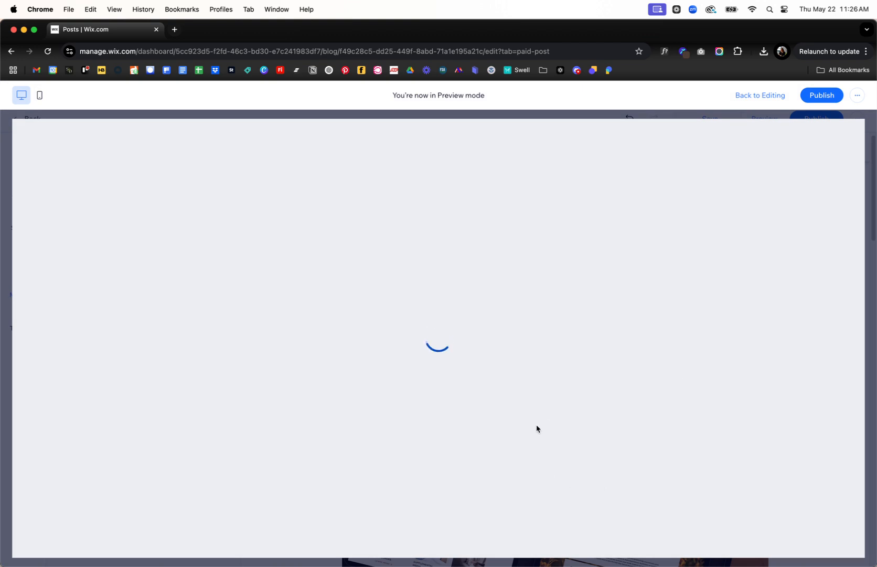
scroll(600, 349, down, 5)
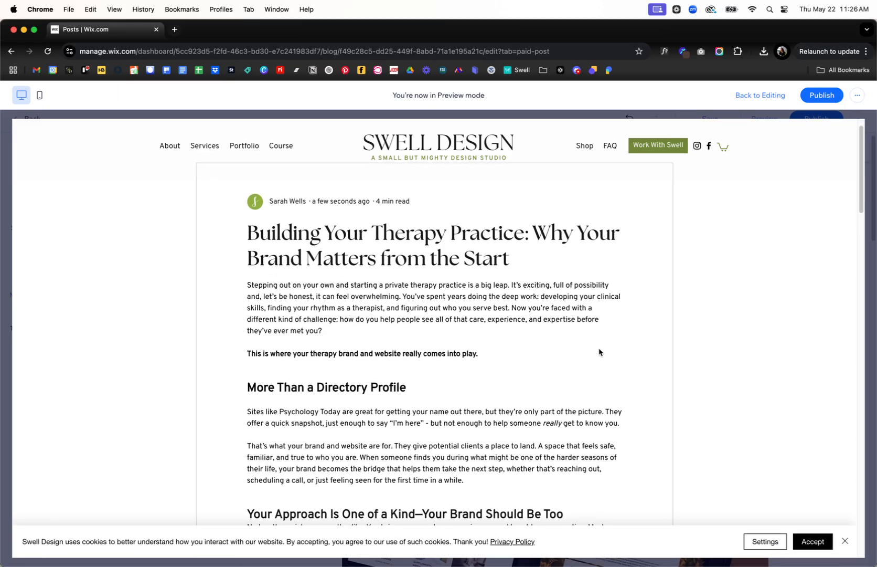
scroll(600, 348, down, 10)
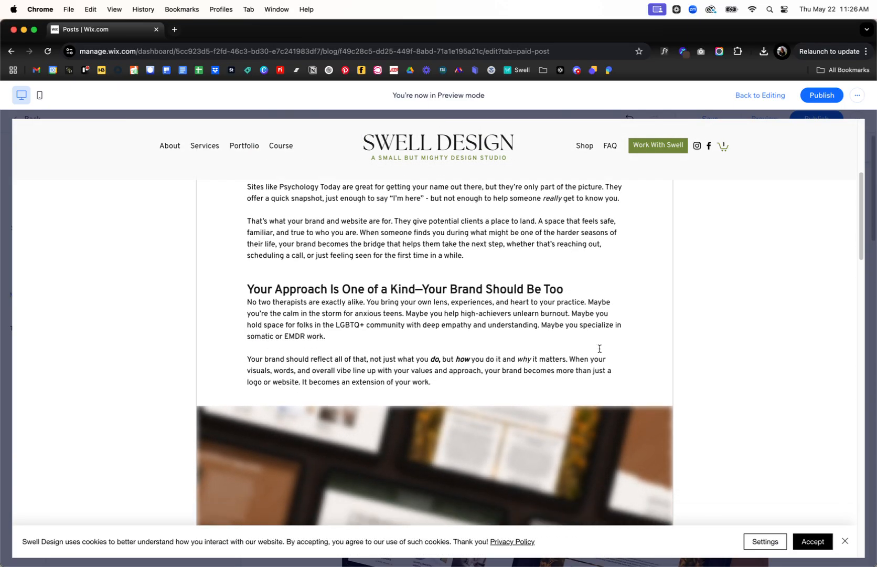
scroll(600, 350, down, 14)
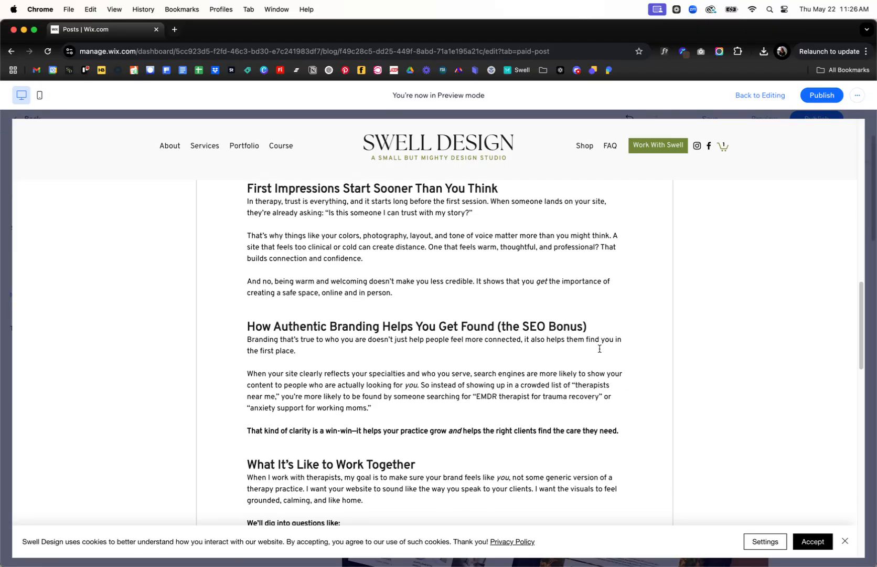
scroll(600, 348, down, 6)
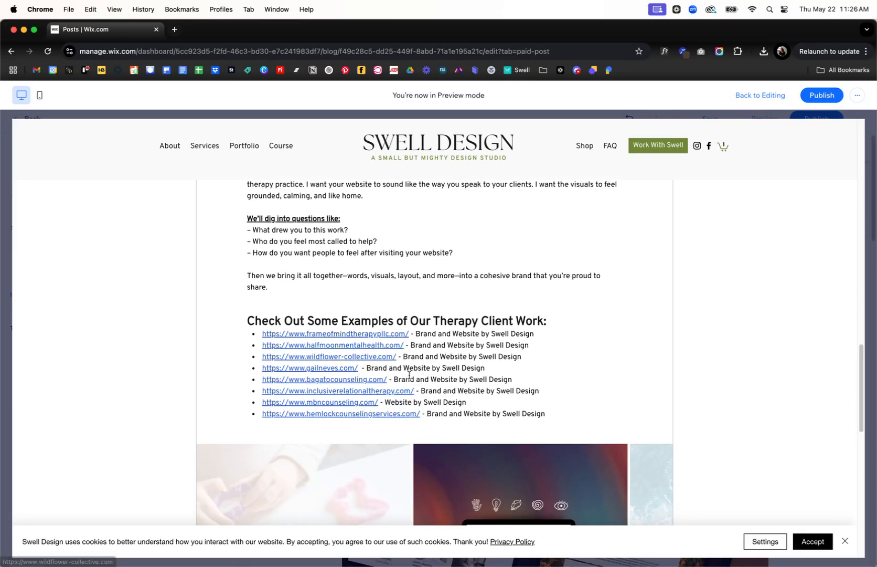
scroll(409, 375, down, 5)
click(655, 430)
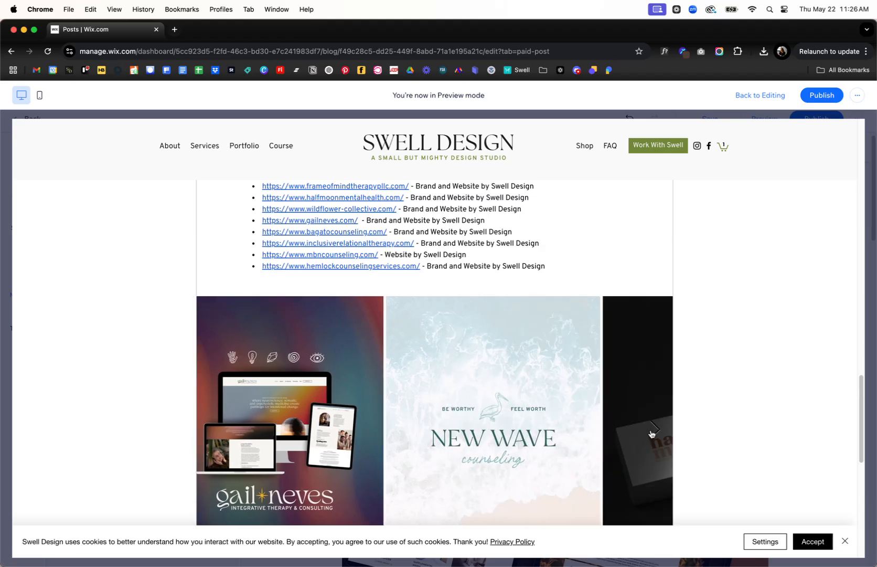
click(654, 430)
scroll(558, 415, down, 8)
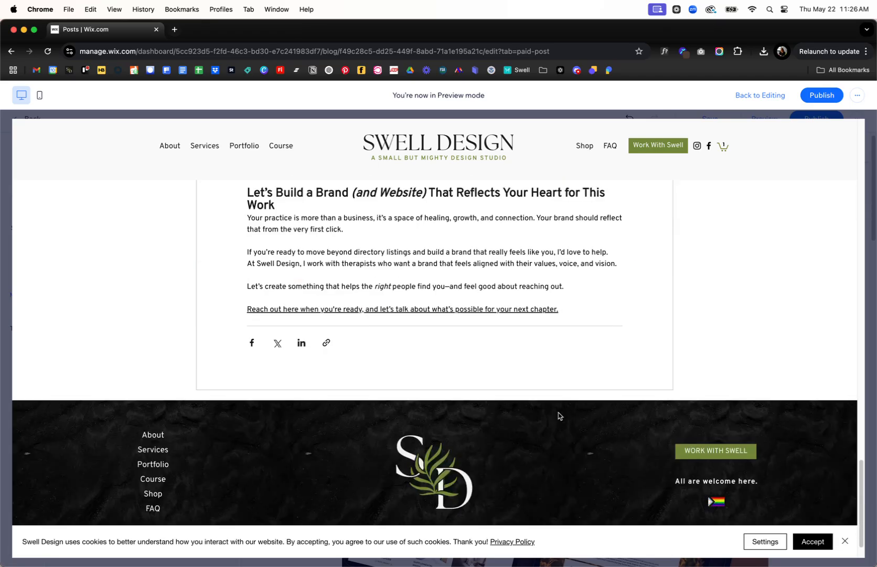
scroll(561, 412, up, 15)
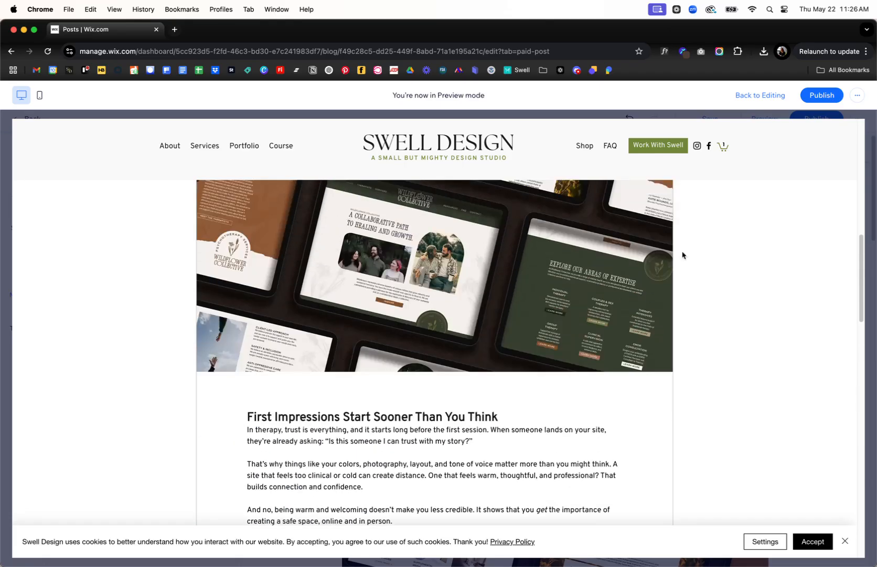
click(774, 96)
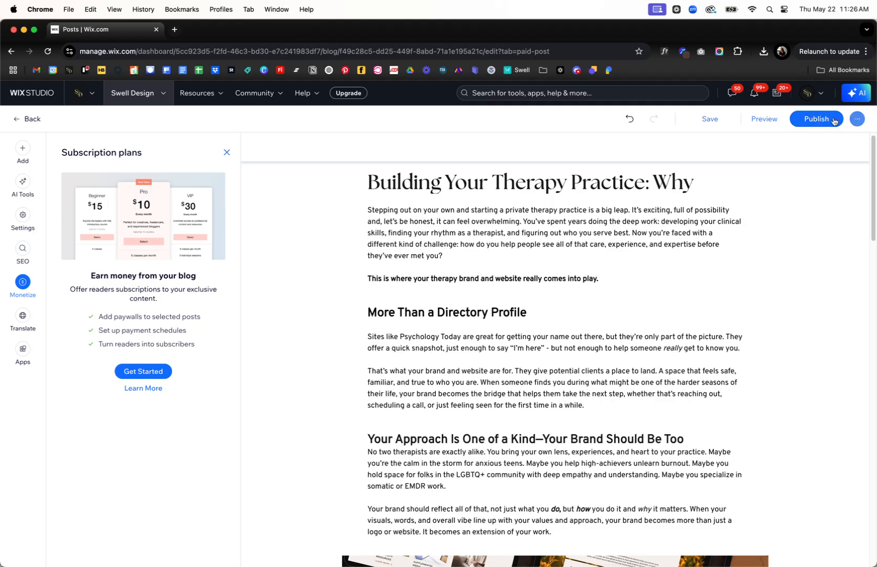
Check the additional post actions, such as saving as draft or scheduling, and publish the therapy practice branding post.
click(857, 120)
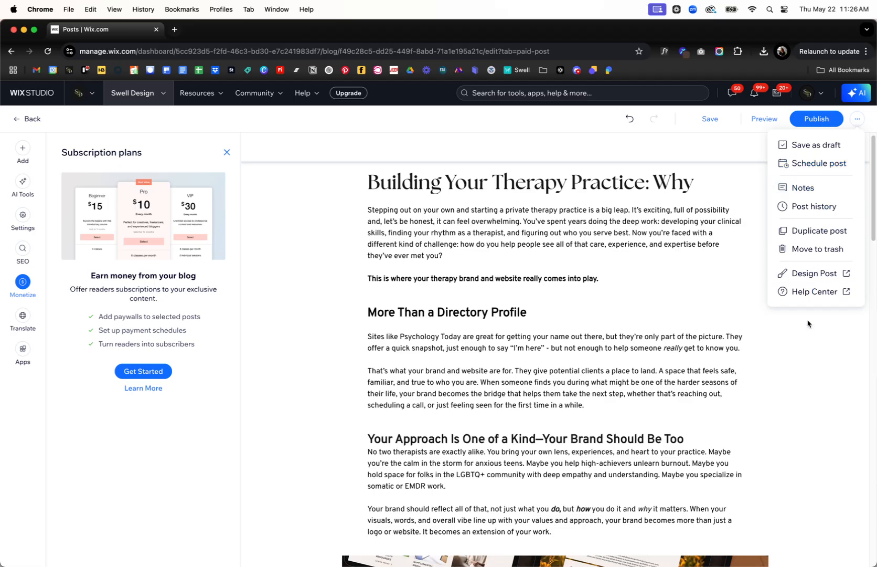
click(755, 138)
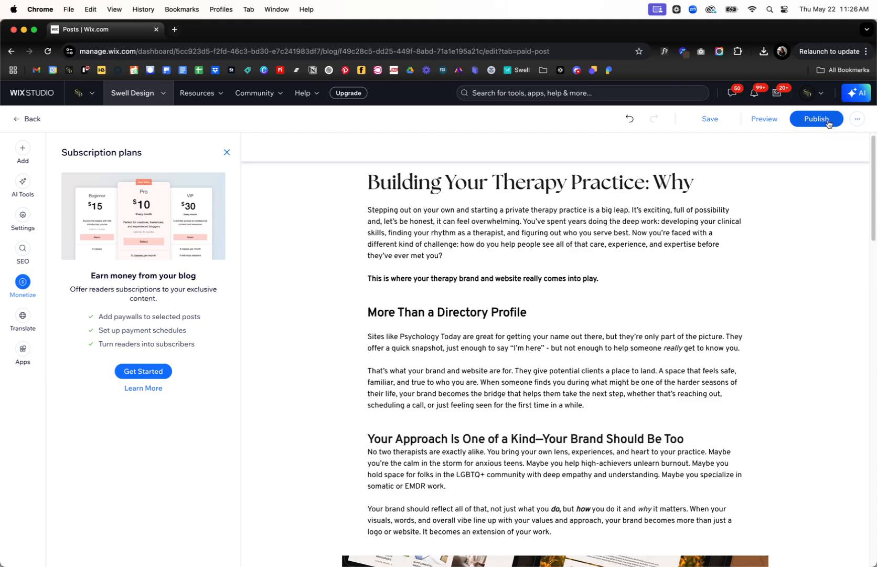
click(827, 123)
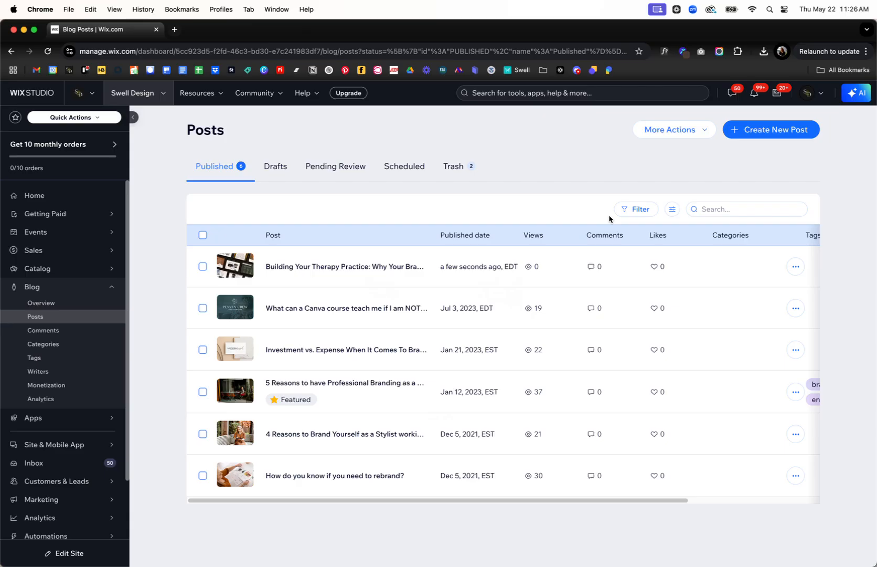
click(604, 216)
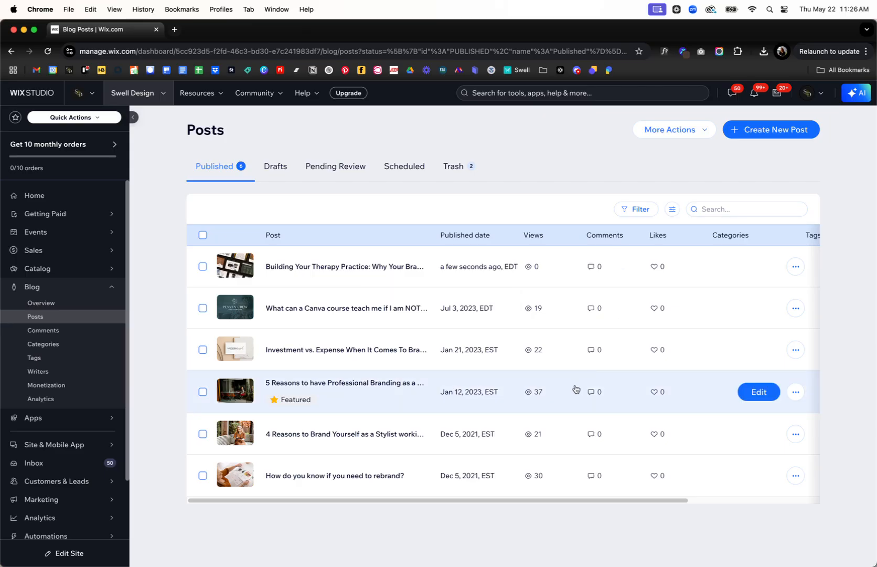